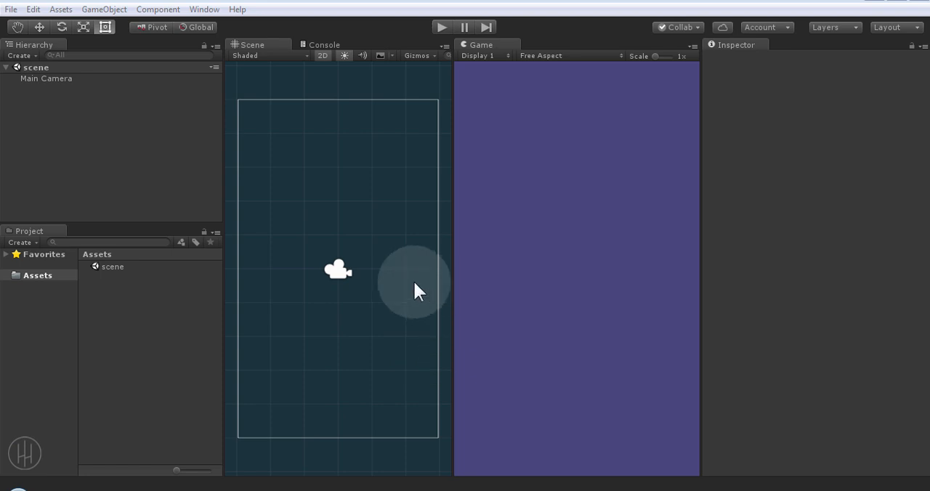
Step: Set the Main Camera's background colour to white
click(48, 81)
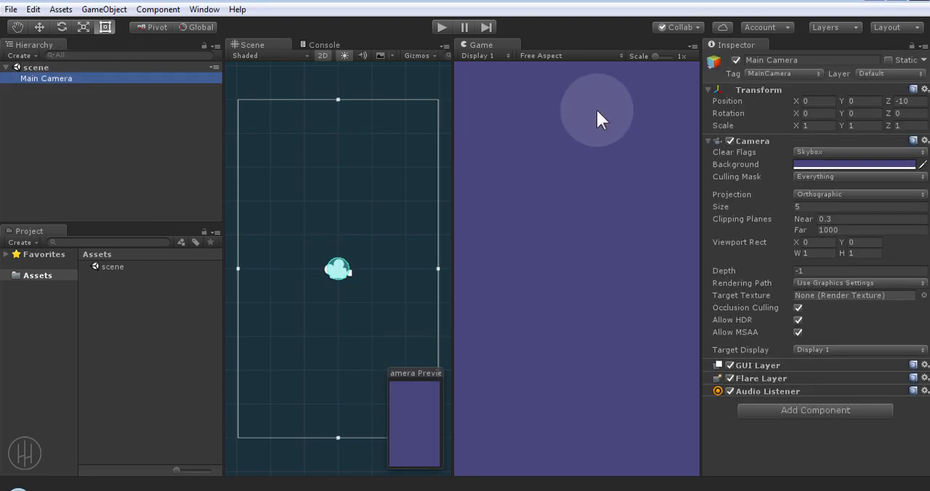
click(793, 163)
click(755, 165)
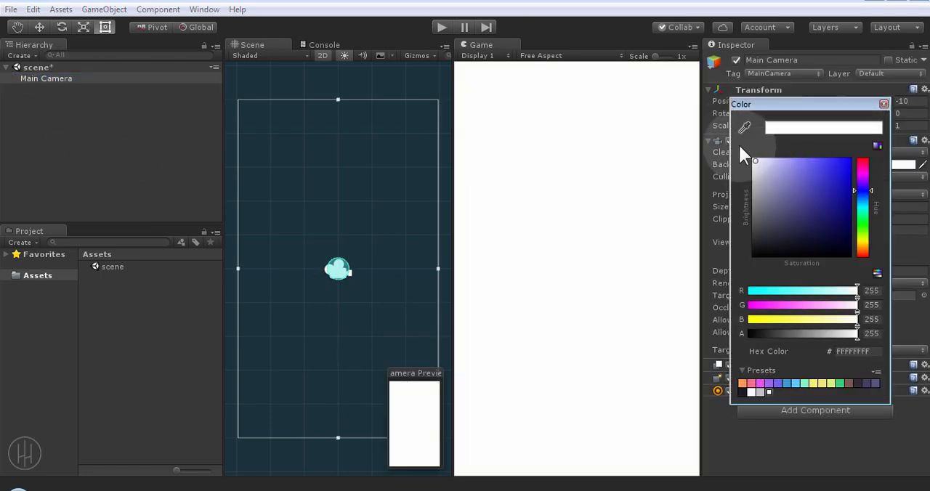
click(884, 104)
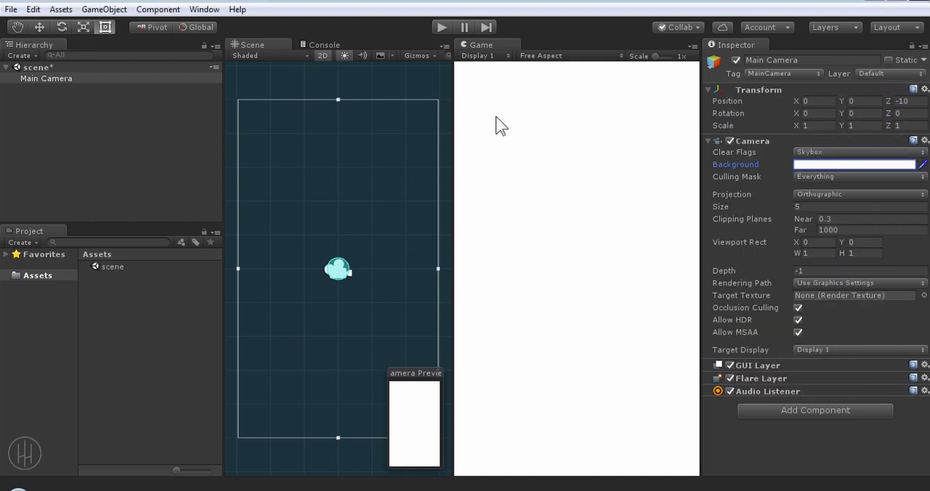
Step: Create a new 2D sprite object in the scene and name it Player 1
click(67, 120)
right_click(67, 119)
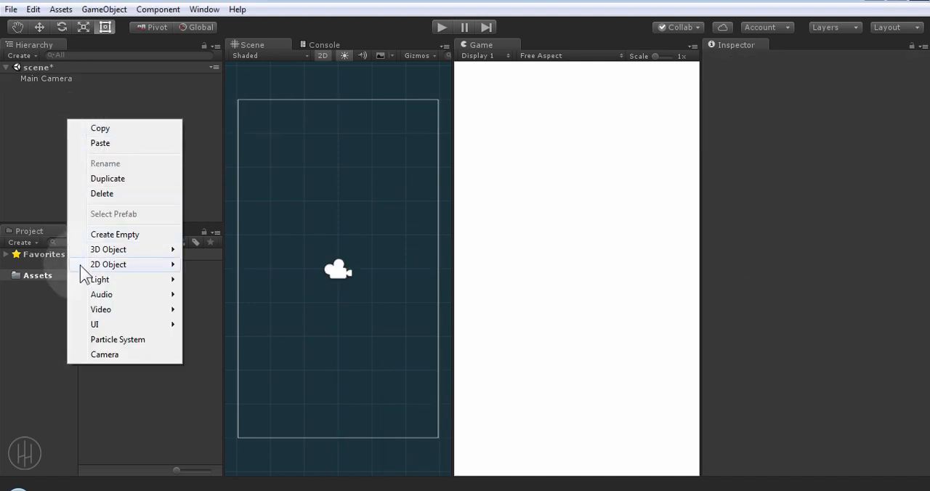
mouse_move(92, 269)
click(225, 265)
click(50, 89)
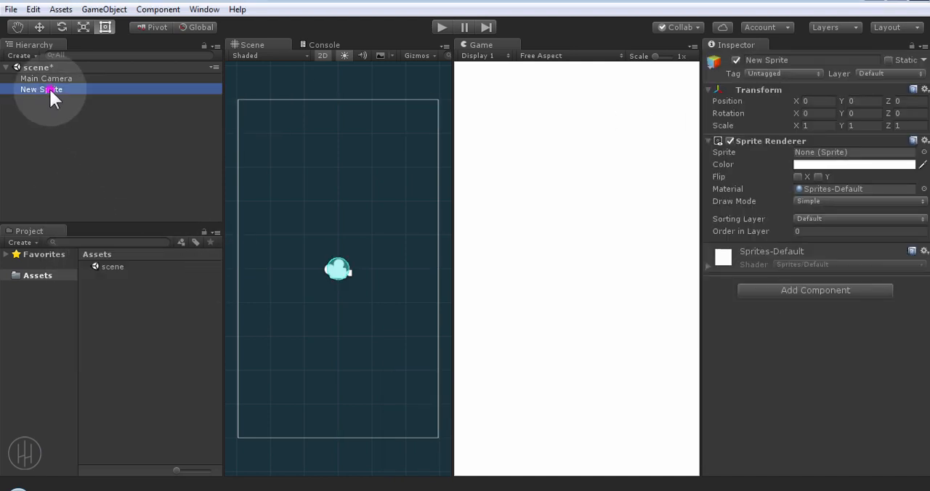
text(Player 1)
key(Return)
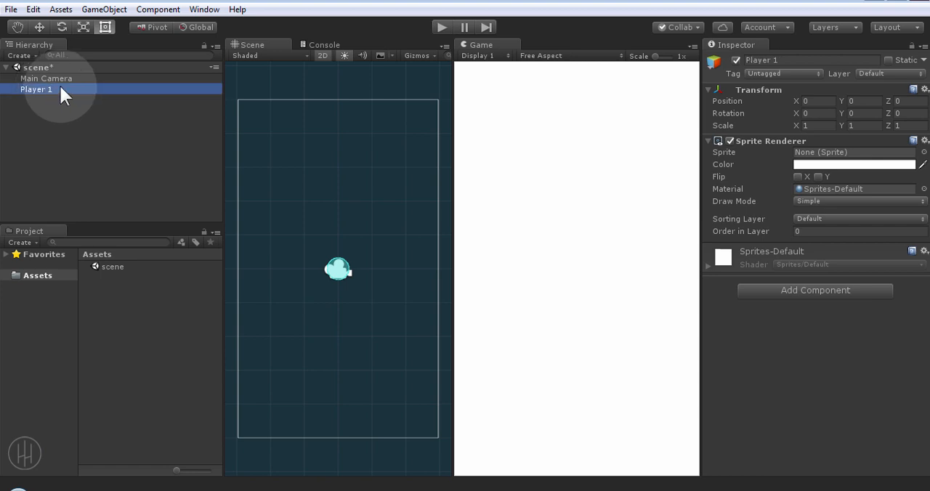
Step: Assign the Knob sprite to Player 1 and colour it with the pink preset F97296FF
click(924, 152)
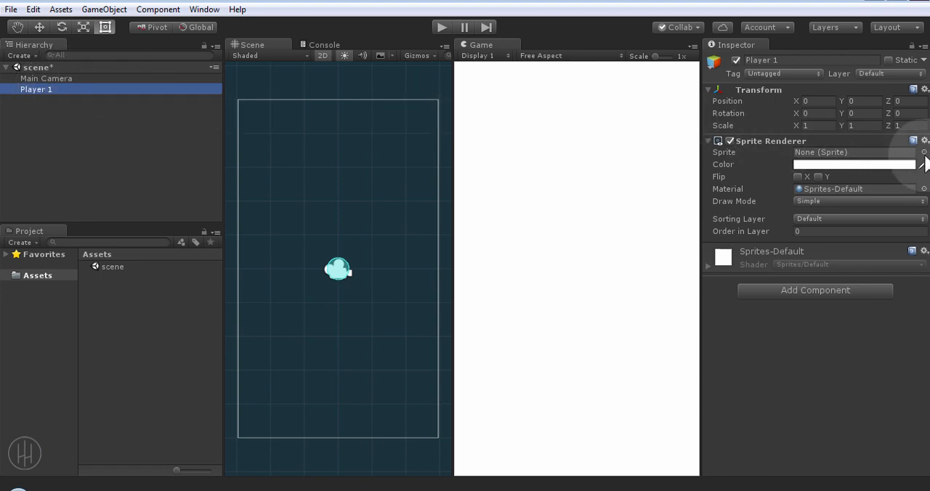
click(85, 218)
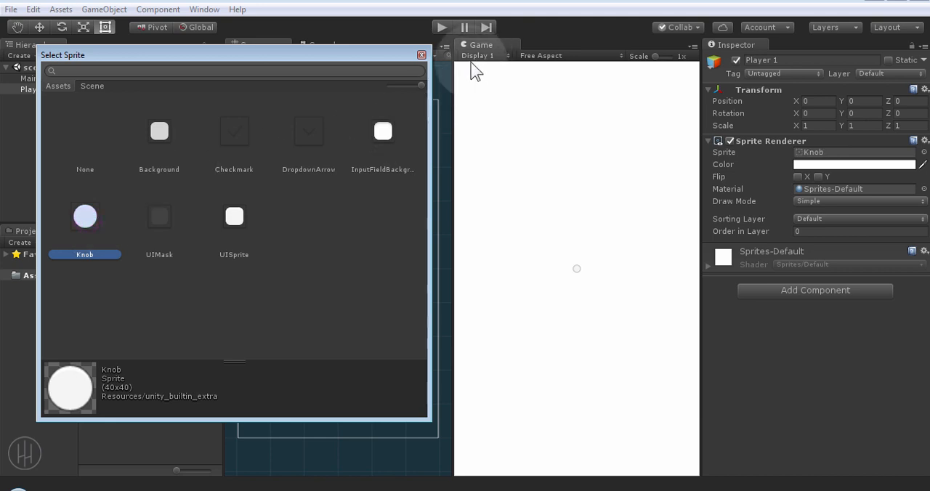
click(421, 55)
click(811, 164)
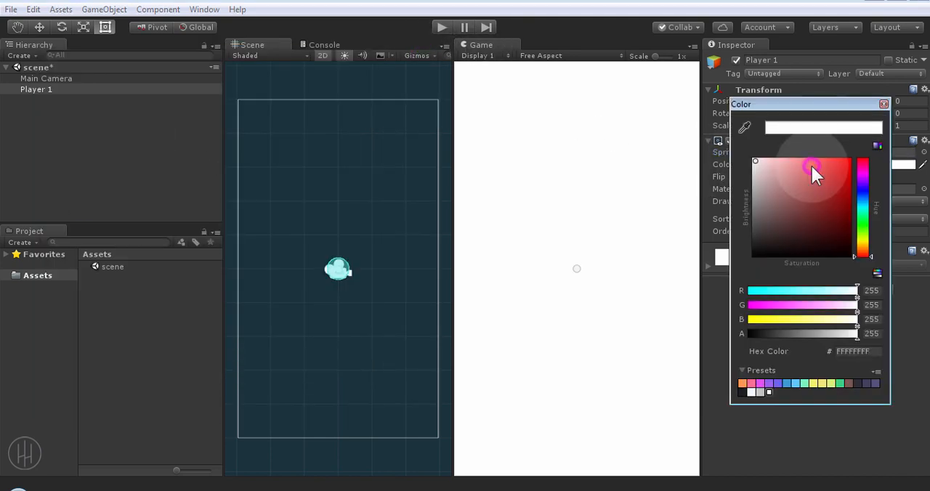
click(752, 383)
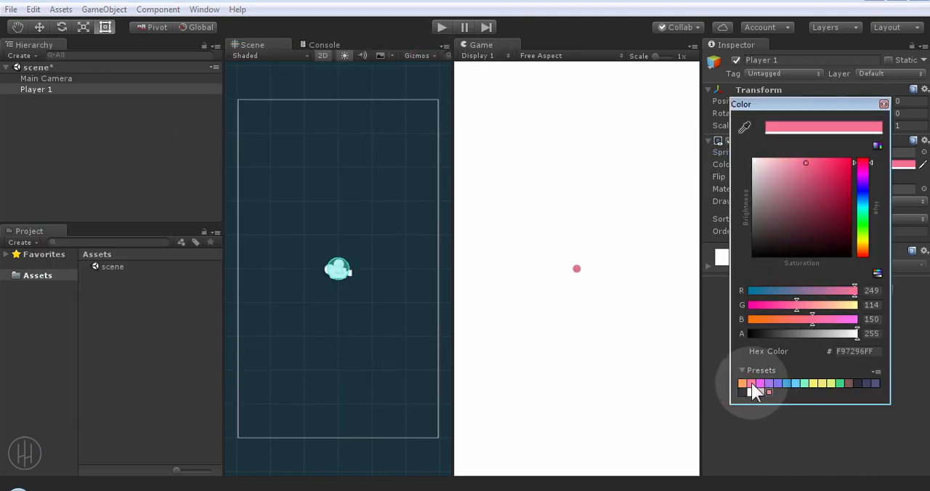
click(884, 104)
Step: Scale Player 1 to 4 on the X, Y and Z axes
scroll(338, 270, up, 5)
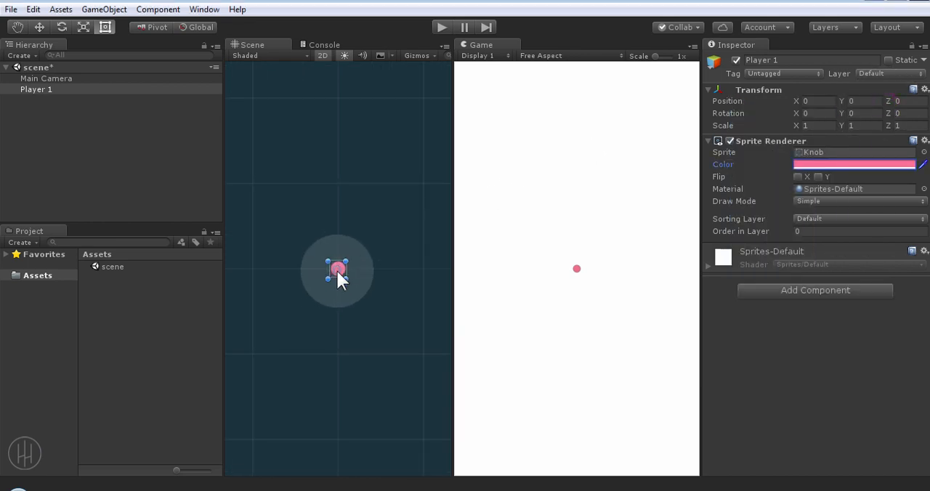
alt+shift+drag(337, 278, 345, 158)
click(826, 125)
text(4)
click(860, 126)
text(4)
click(914, 126)
text(4)
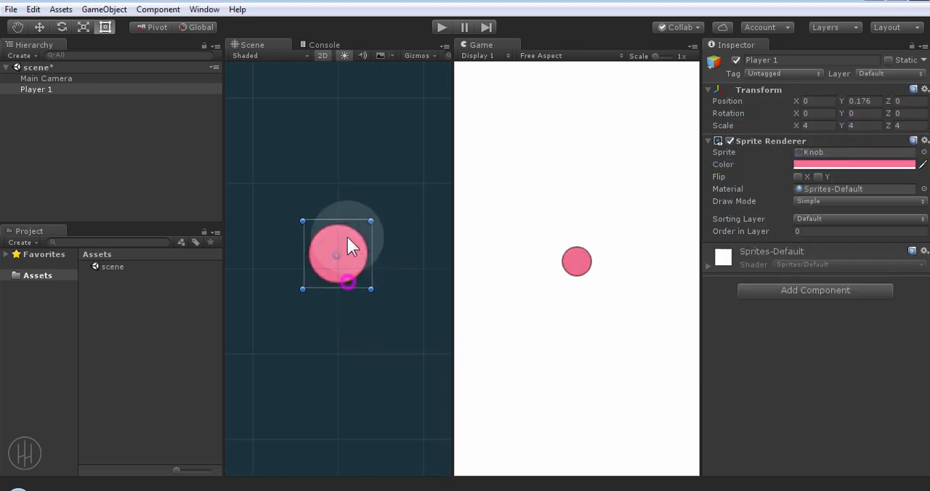
Step: Move Player 1 up towards the top of the camera frame and set its Y position to 4
scroll(365, 244, down, 5)
drag(344, 228, 345, 173)
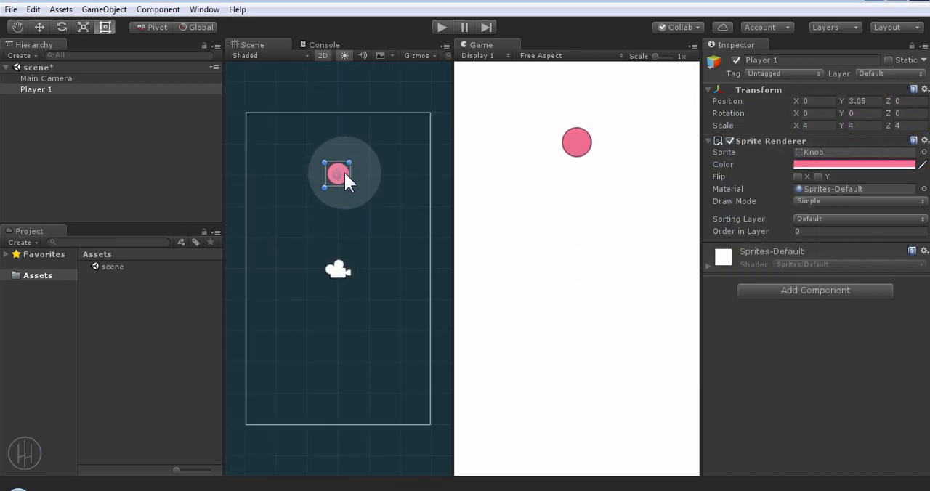
click(863, 102)
text(4)
Step: Duplicate Player 1 as Player 2 and set the copy's Y position to -4
click(58, 88)
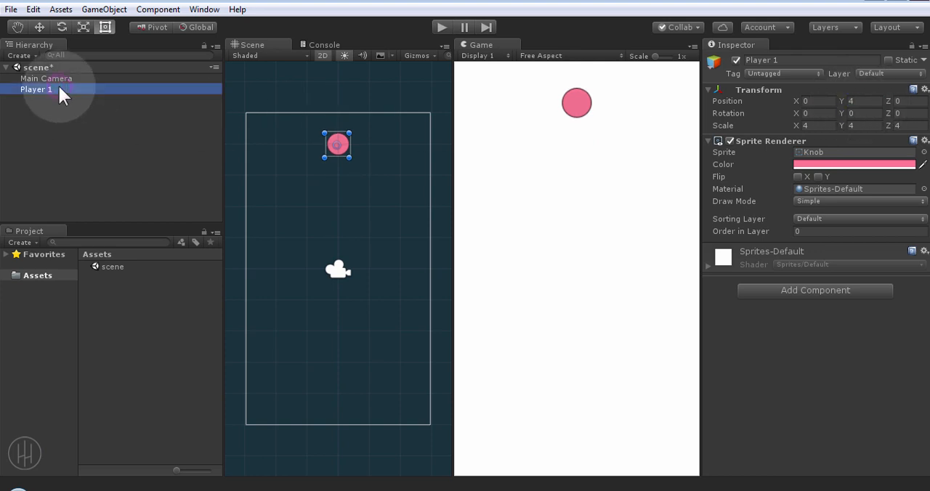
key(ctrl+d)
click(58, 100)
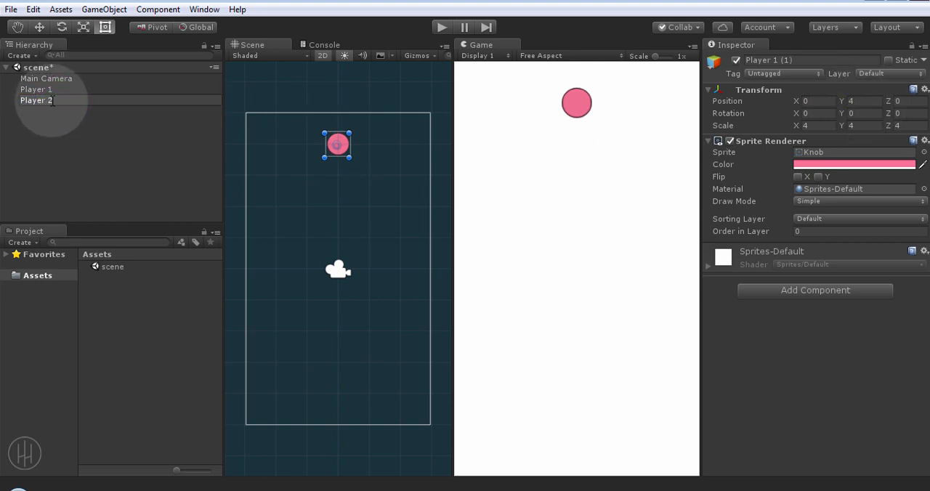
text(Player 2)
key(Return)
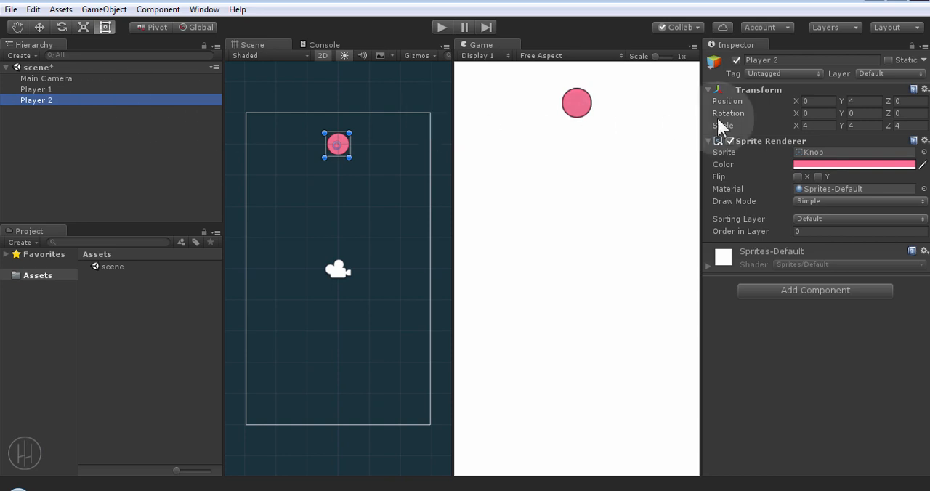
click(876, 101)
text(-4)
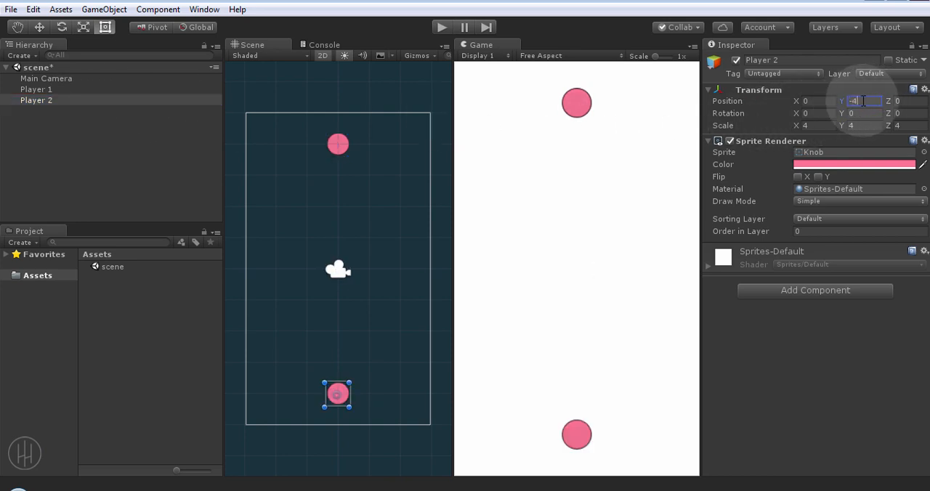
Step: Recolour Player 2 with the blue-violet preset 7166ECFF and save the scene
click(839, 165)
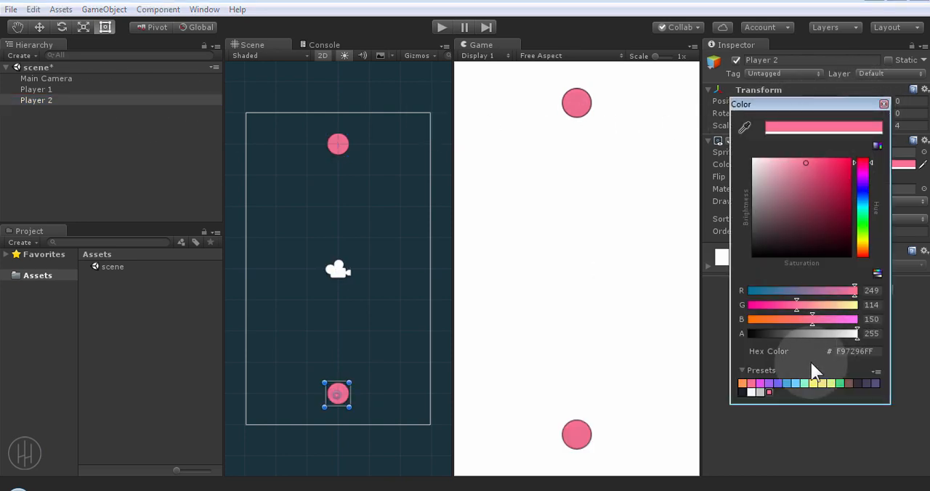
click(788, 383)
click(779, 383)
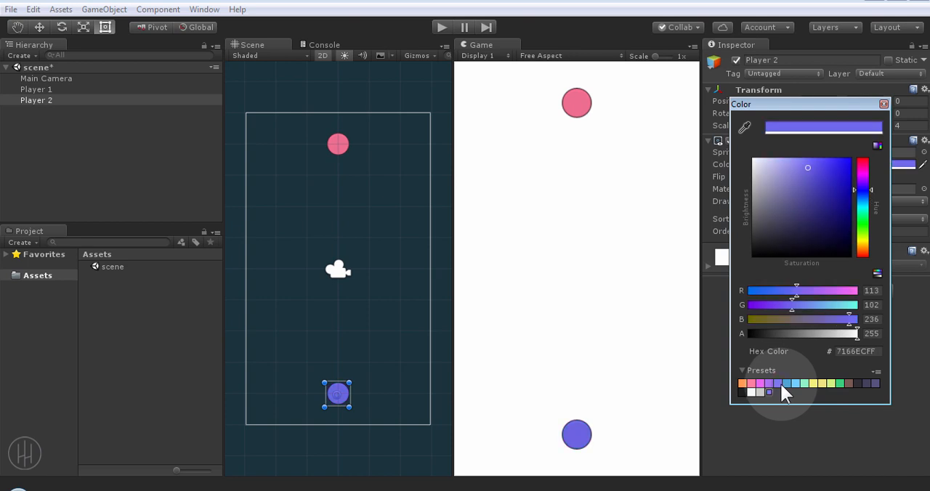
click(175, 199)
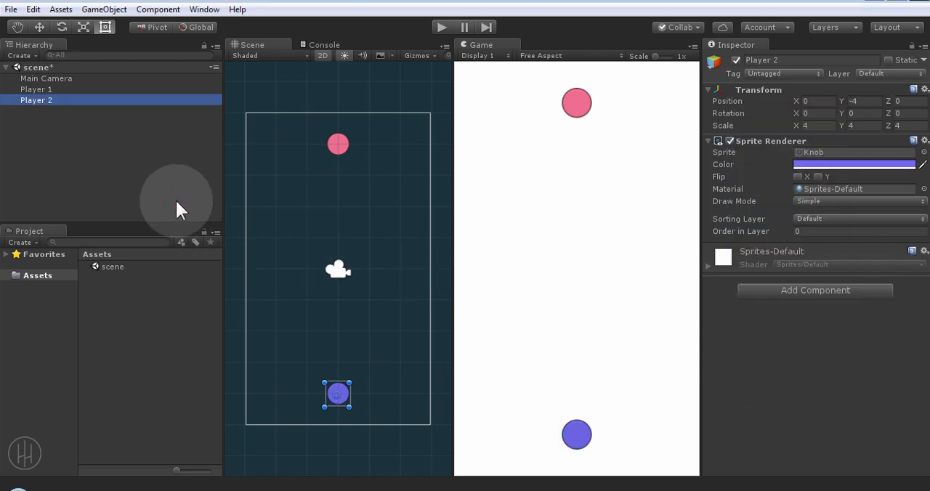
key(ctrl+s)
Step: Add a Rigidbody 2D component to both Player 1 and Player 2 with a gravity scale of 0
shift+click(46, 90)
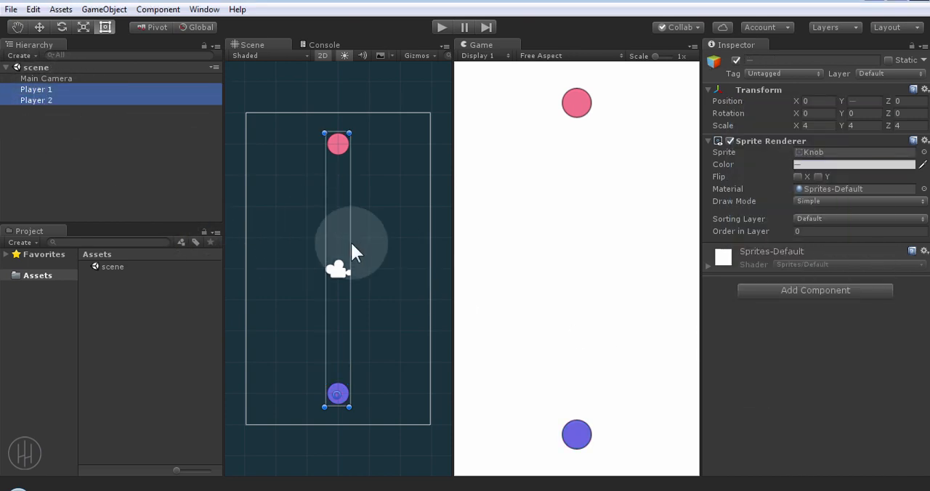
scroll(378, 251, up, 1)
click(803, 291)
text(ri)
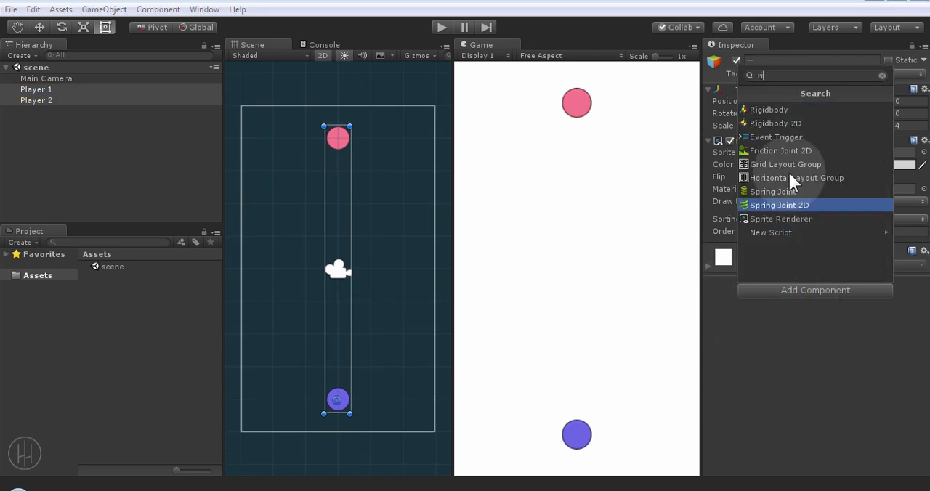
click(776, 123)
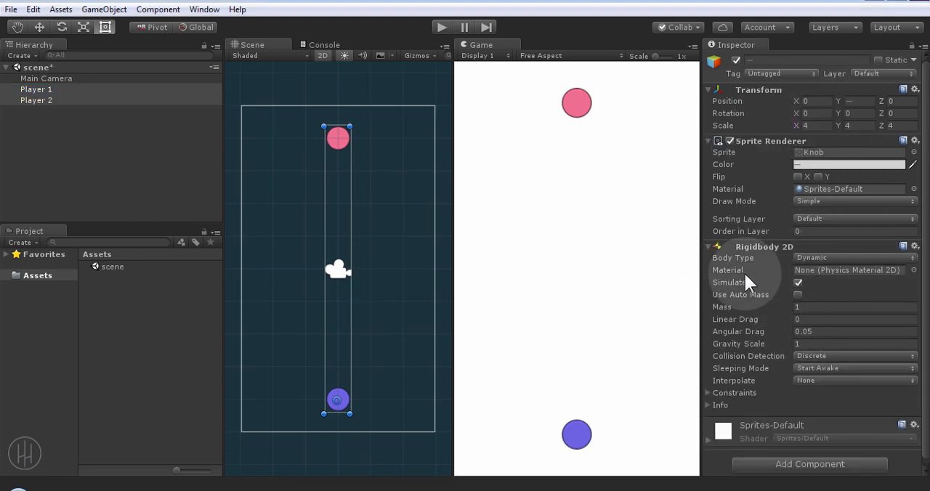
click(805, 343)
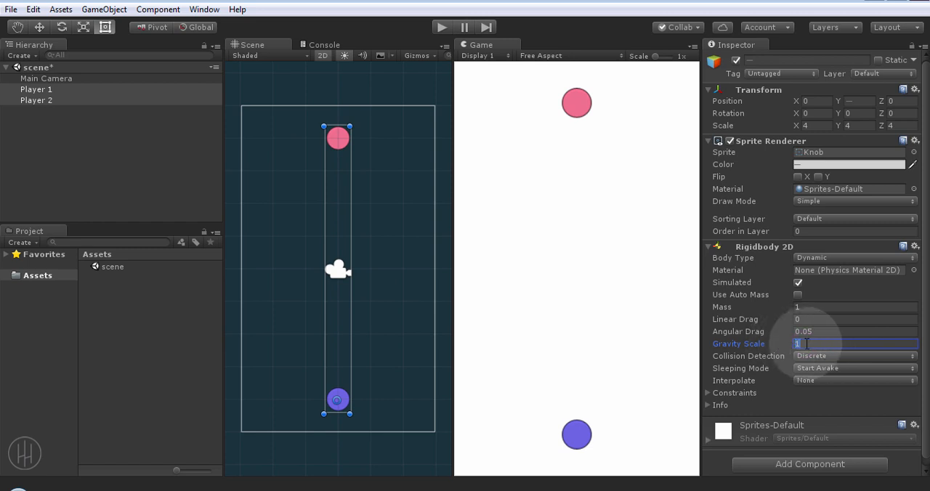
text(0)
Step: Add a Circle Collider 2D component to both selected players
scroll(809, 372, down, 1)
click(802, 458)
text(coll)
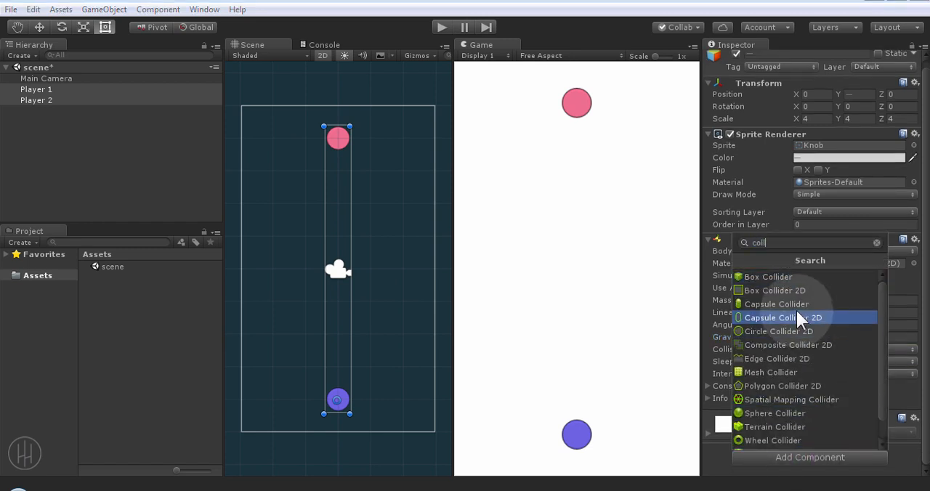
scroll(796, 319, down, 2)
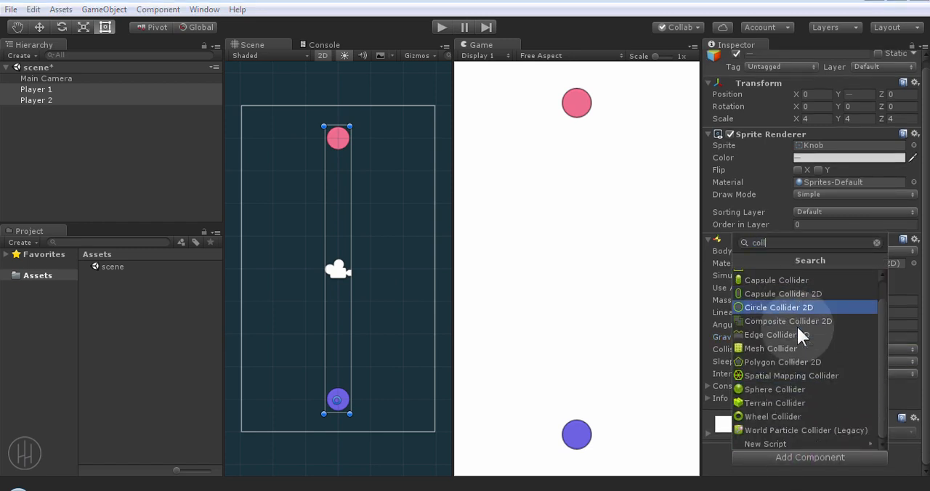
click(791, 306)
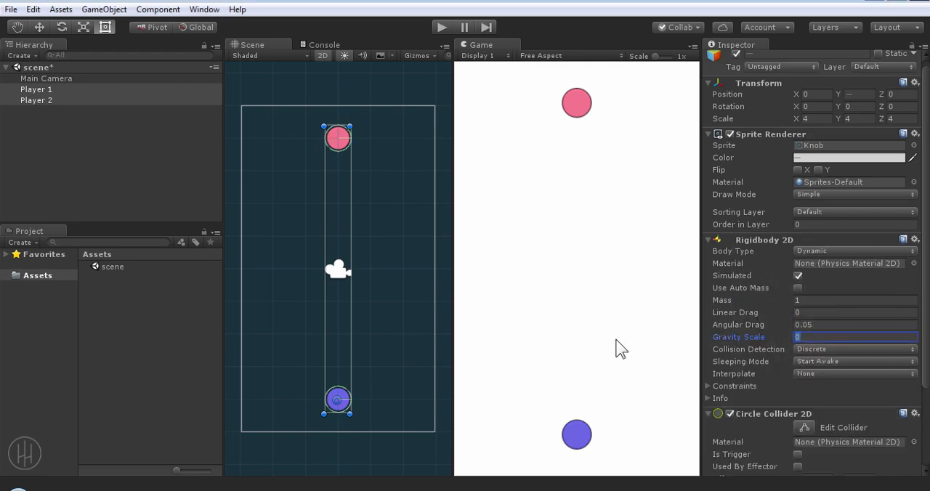
Step: Shrink the circle collider radius of both players to 0.09 to fit the sprites, and save the scene
scroll(363, 393, up, 3)
middle_drag(399, 400, 374, 124)
scroll(338, 285, up, 4)
middle_drag(309, 261, 342, 391)
scroll(850, 411, down, 4)
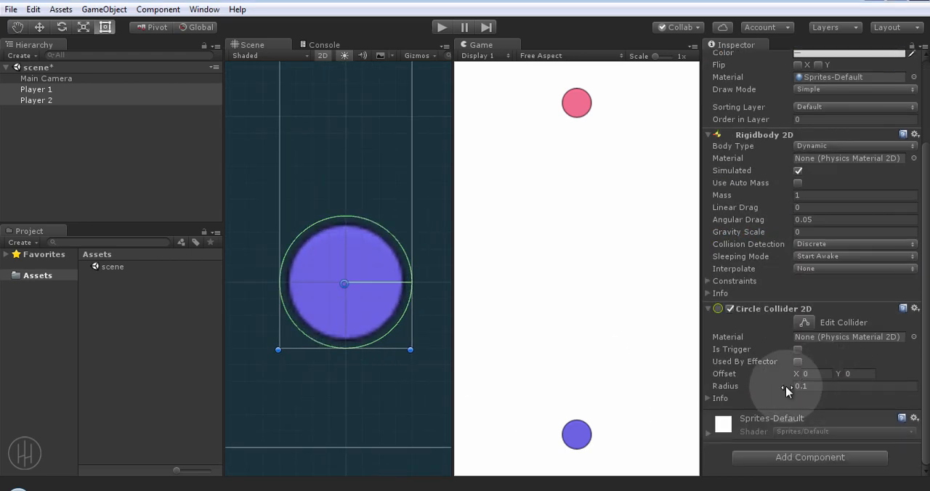
mouse_move(793, 386)
mouse_down()
mouse_move(781, 389)
mouse_move(789, 391)
mouse_up()
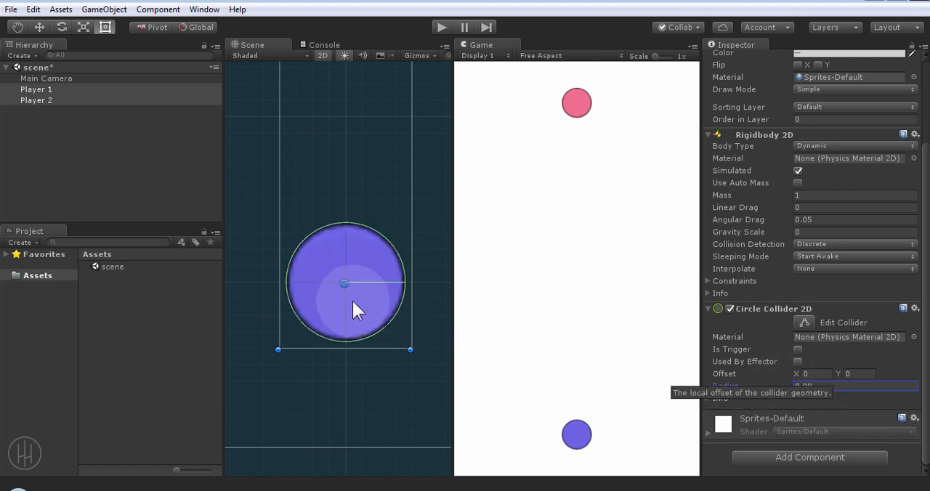
scroll(388, 319, down, 3)
click(398, 309)
scroll(407, 312, down, 2)
middle_drag(409, 308, 409, 289)
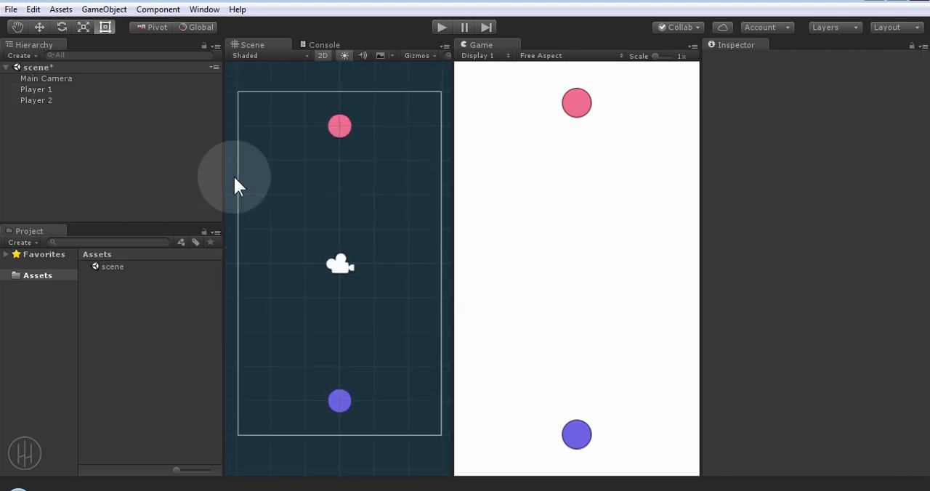
key(ctrl+s)
Step: Create a C# script named Player in the Assets folder
right_click(44, 275)
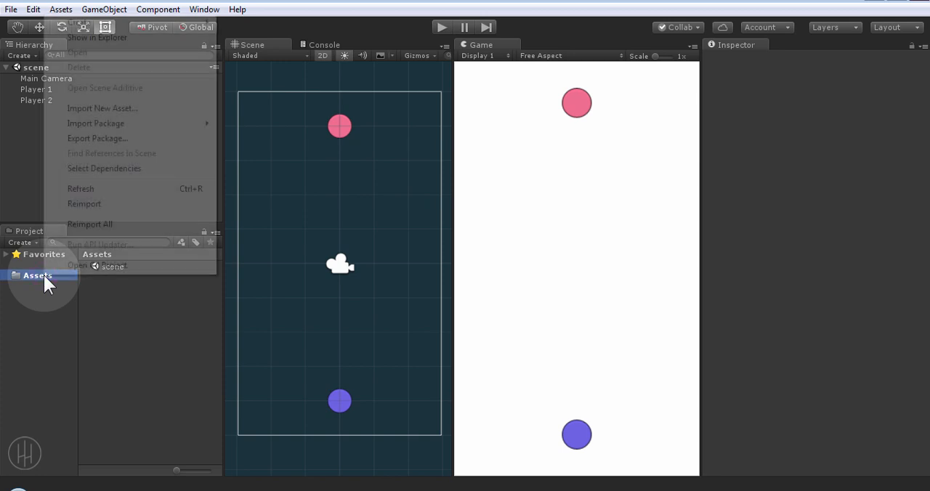
mouse_move(196, 23)
click(261, 45)
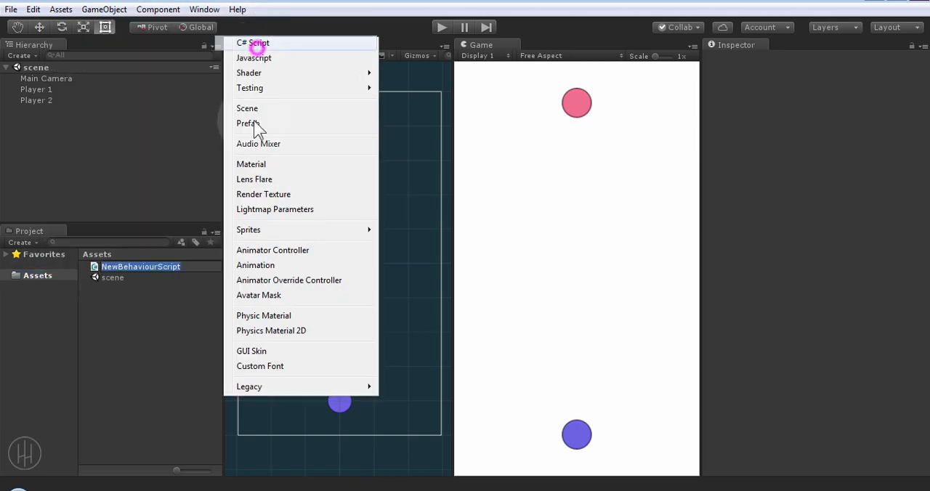
key(Return)
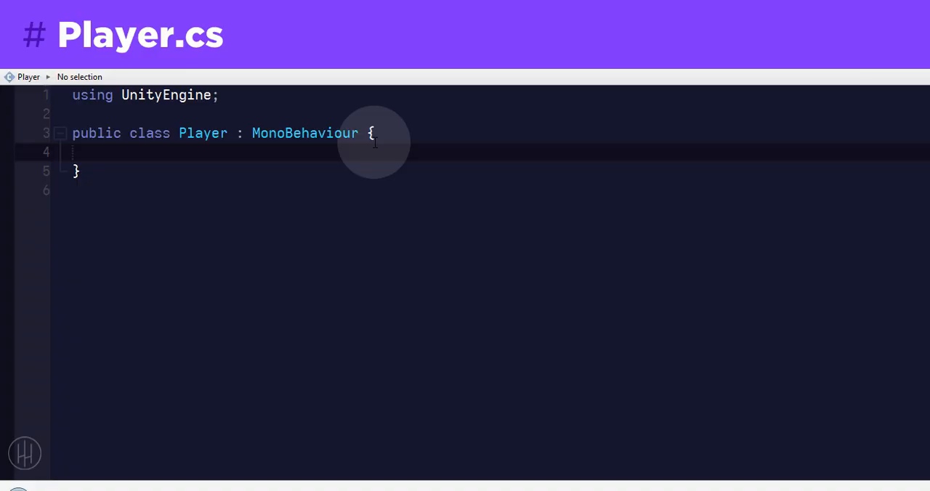
Step: Declare a Rigidbody2D field named playerRigidbody2D in the Player class and save the script
click(360, 150)
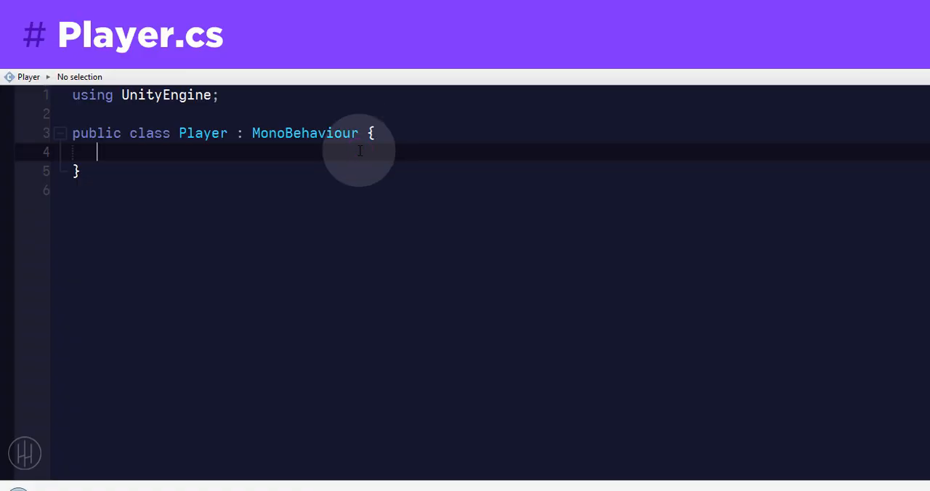
text(rigi)
key(Down)
key(Return)
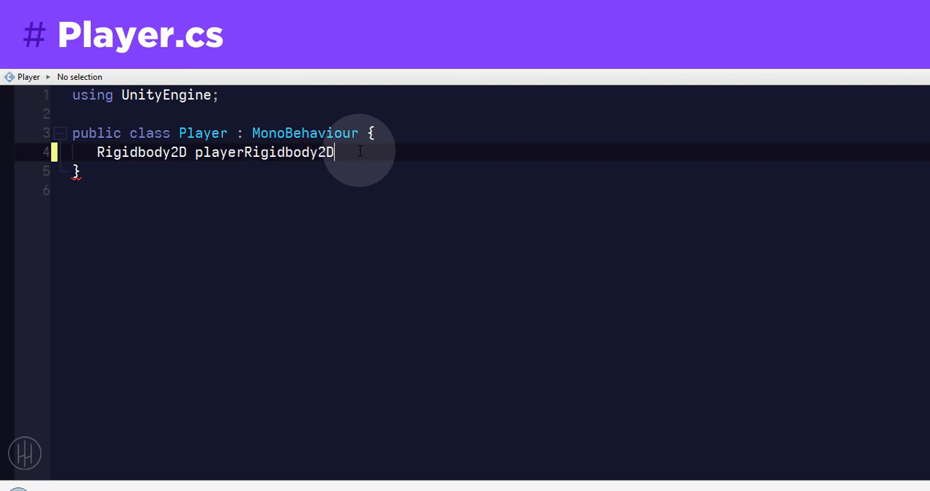
key(ctrl+s)
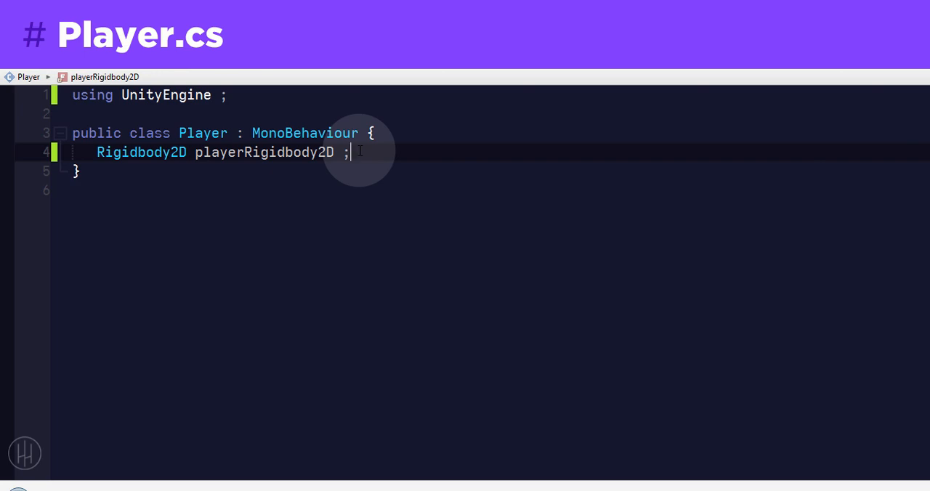
Step: Add a Start method below the playerRigidbody2D field
key(Return)
key(Return)
text(start)
key(Return)
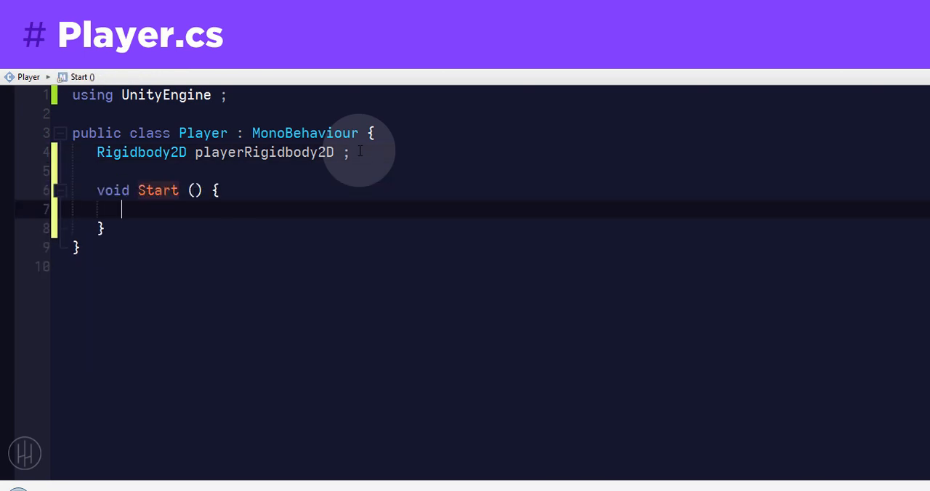
Step: In Start, assign GetComponent<Rigidbody2D> () to playerRigidbody2D and save the script
text(playerRigidbody2D =)
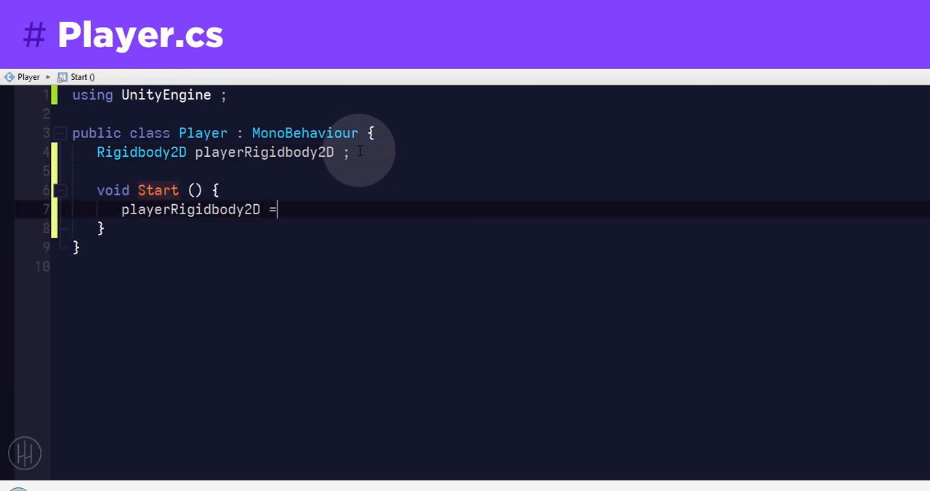
text( cm)
key(Return)
text(Rigi> () ;)
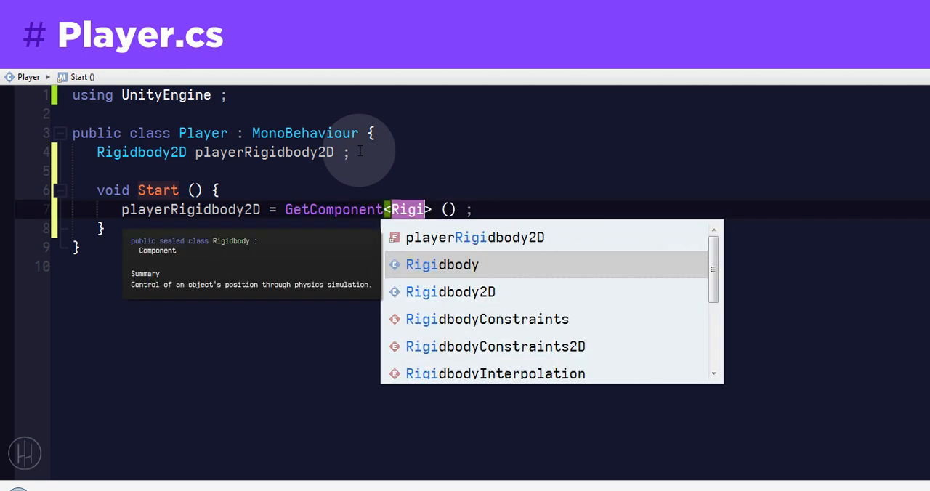
key(Down)
key(Return)
Step: Add a playerRigidbody2D.AddForce () call without arguments as the second statement in Start
key(Return)
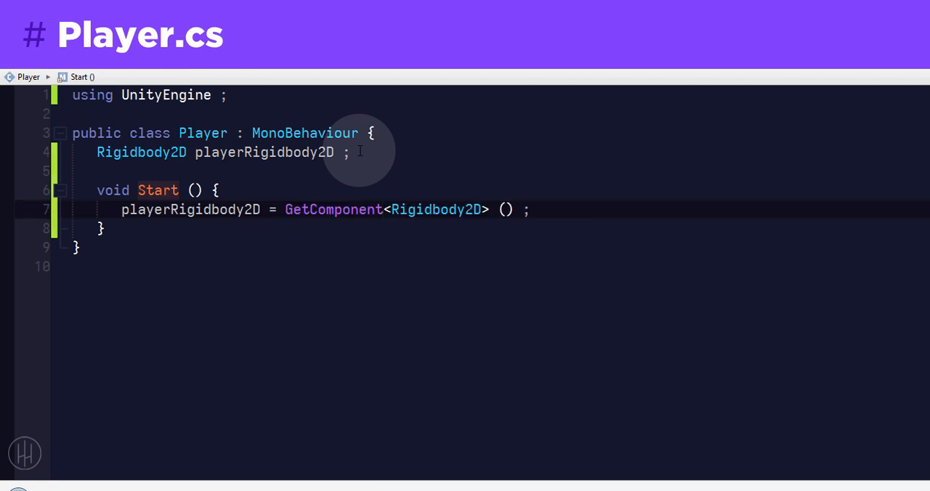
key(Return)
text(playerR)
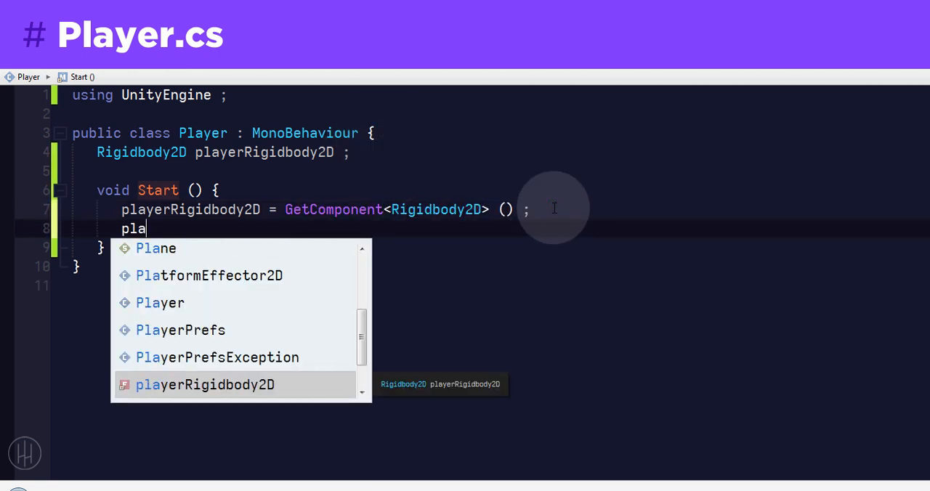
key(Return)
text(.ad)
key(Return)
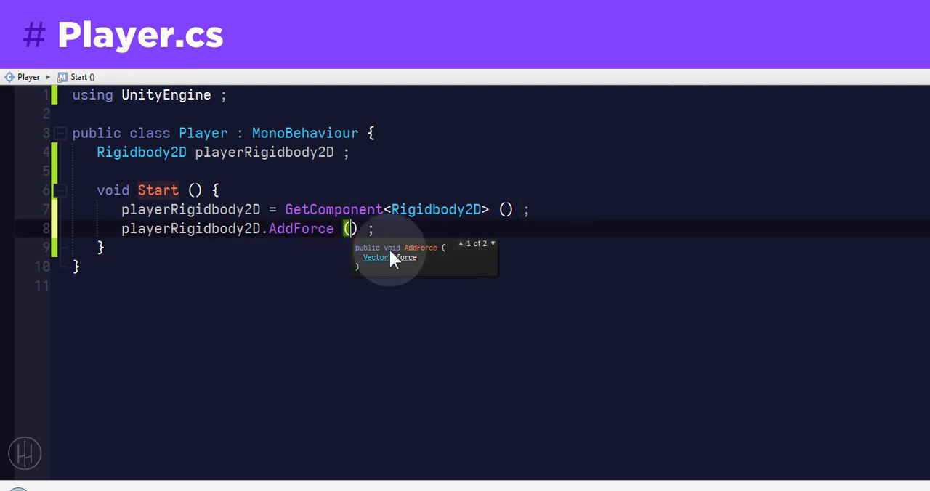
Step: Declare a [SerializeField] Vector2 field named movingDirection at the start of the Player class, separated by a blank line from the Rigidbody2D field
click(395, 129)
key(Return)
key(Return)
click(363, 152)
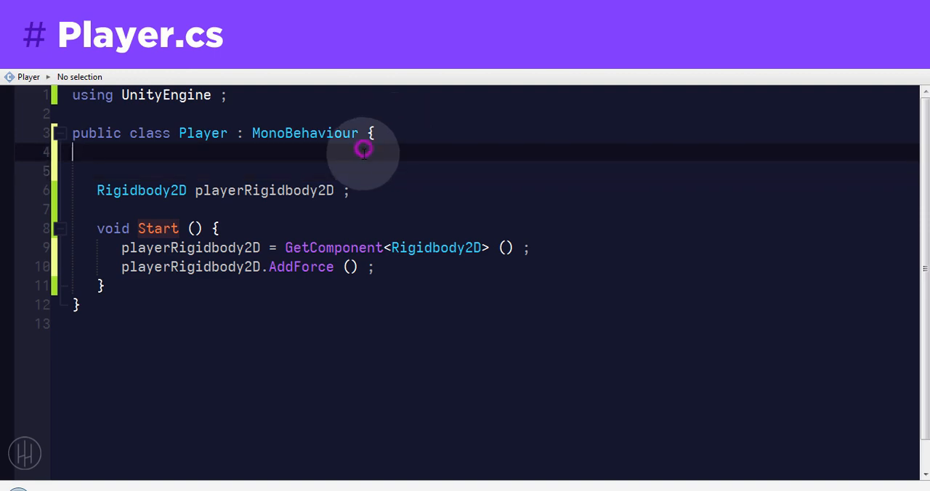
text([SerializeField] Vec)
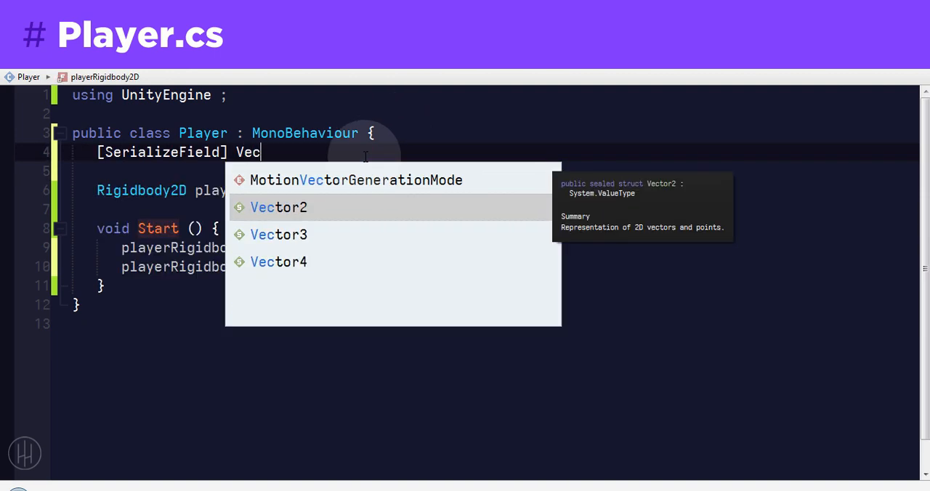
text(tor2 moving)
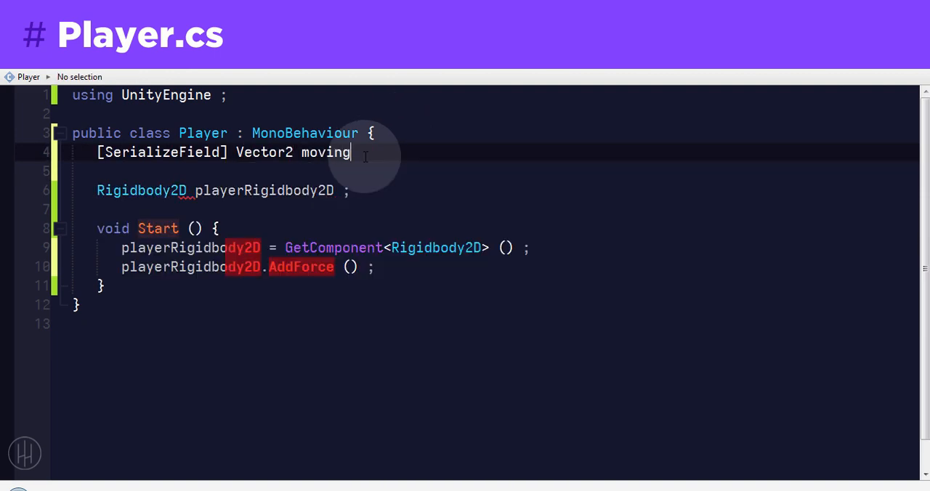
text(Direction ;)
Step: Declare a [SerializeField] float field named pushForce directly below movingDirection and save the script
key(Return)
text([SerializeField] fl)
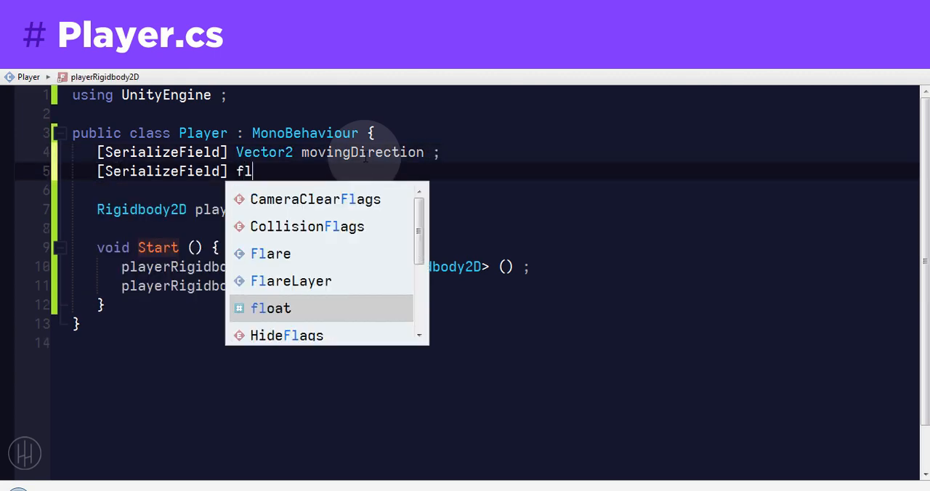
key(Tab)
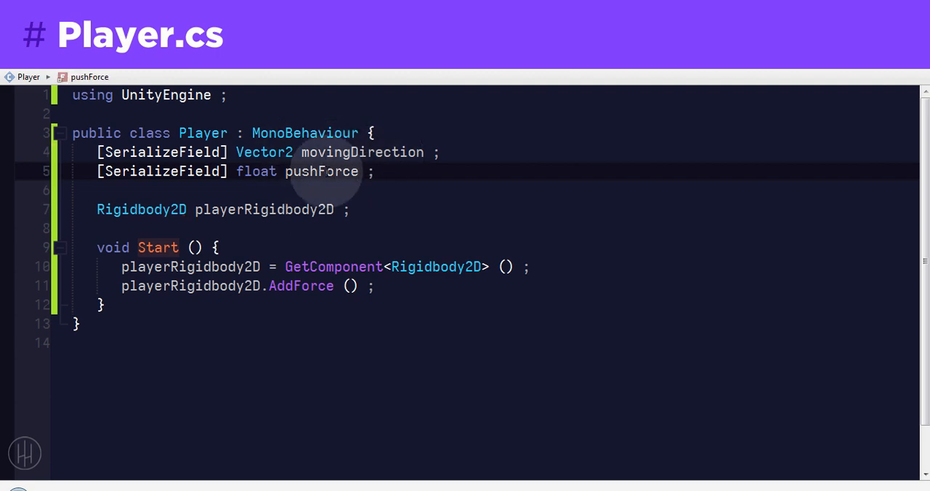
Step: Pass movingDirection * pushForce as the argument of the AddForce call in Start and save the script
double_click(339, 153)
click(351, 286)
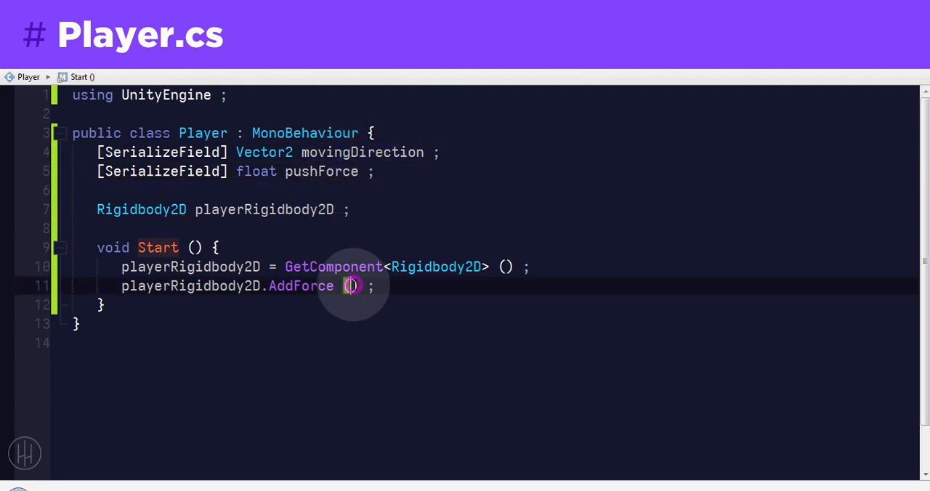
text(push)
key(Tab)
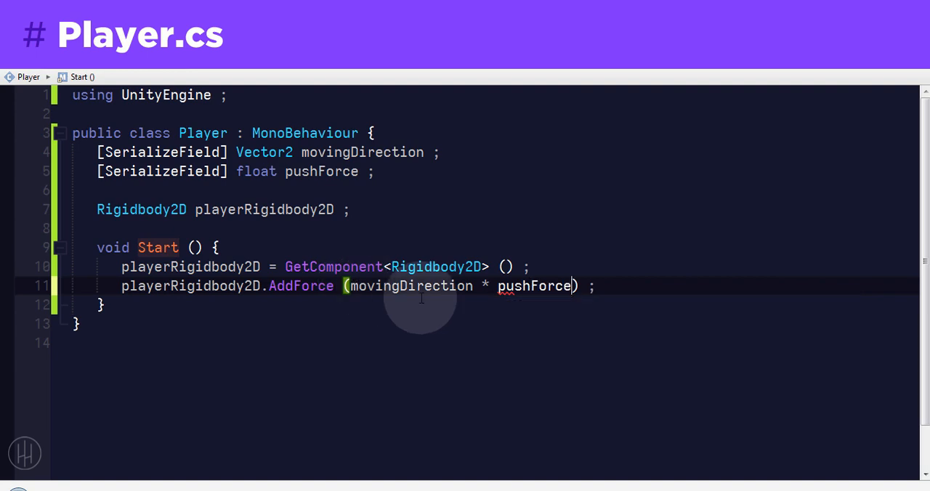
click(554, 286)
click(339, 171)
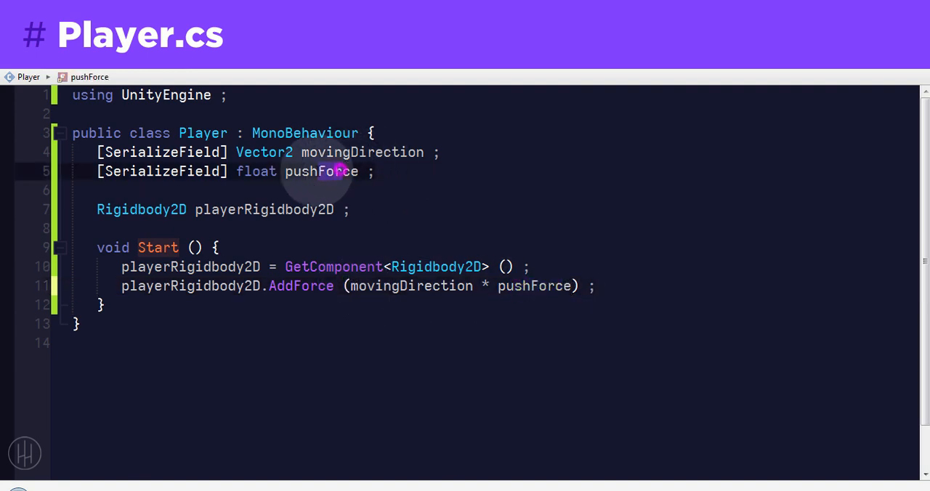
click(247, 315)
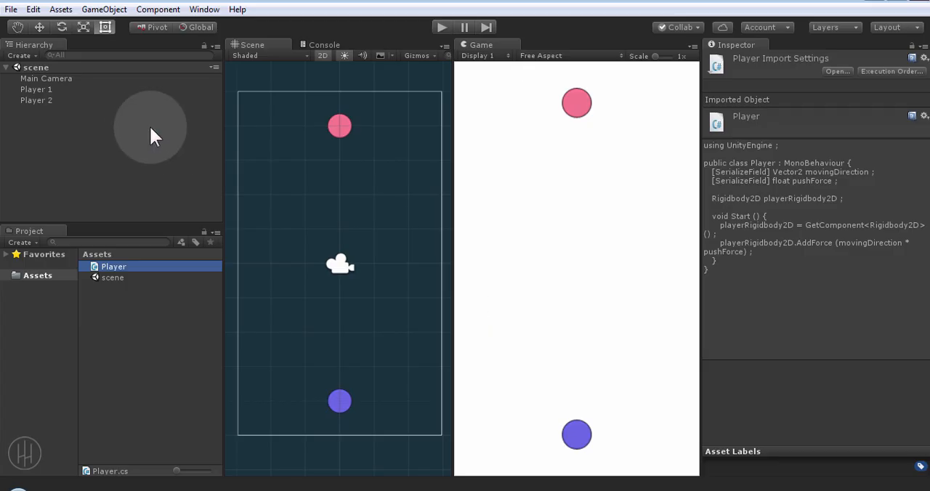
Step: In Unity, add the Player script to both Player 1 and Player 2 with a push force of 50
click(140, 127)
click(47, 96)
shift+click(45, 89)
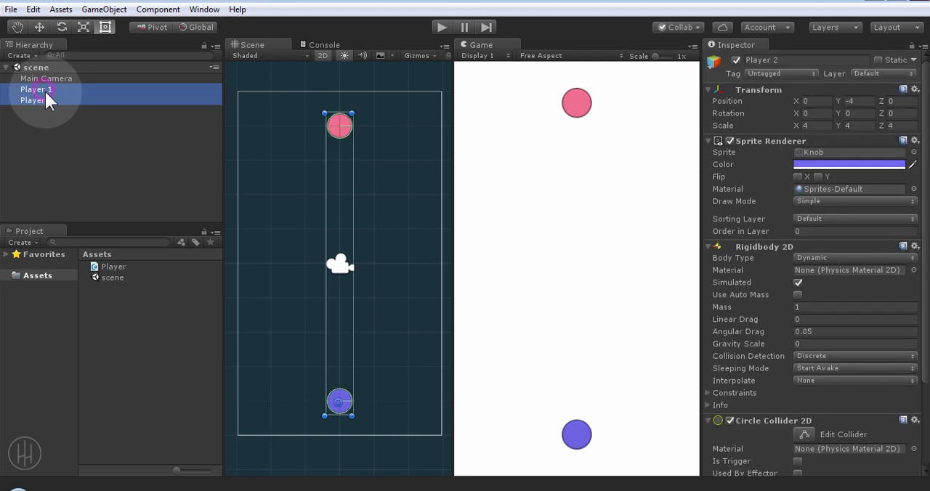
click(708, 248)
click(707, 259)
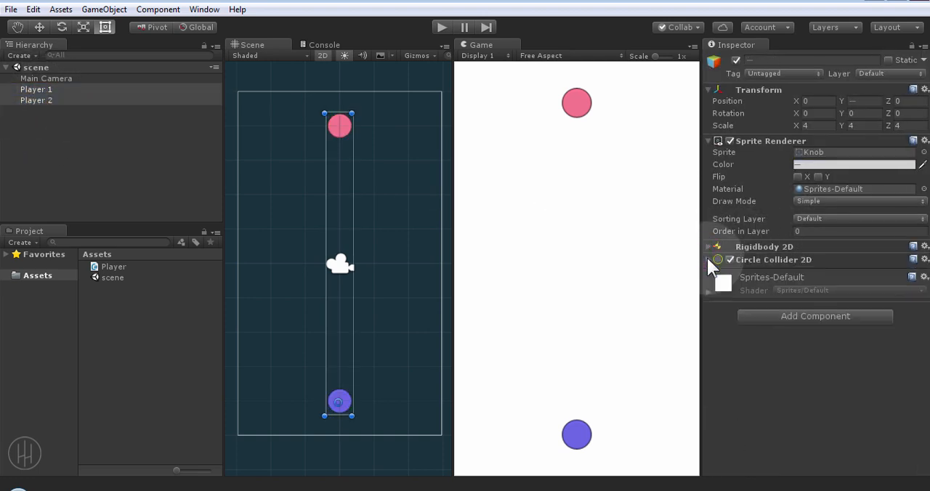
click(767, 313)
text(pl)
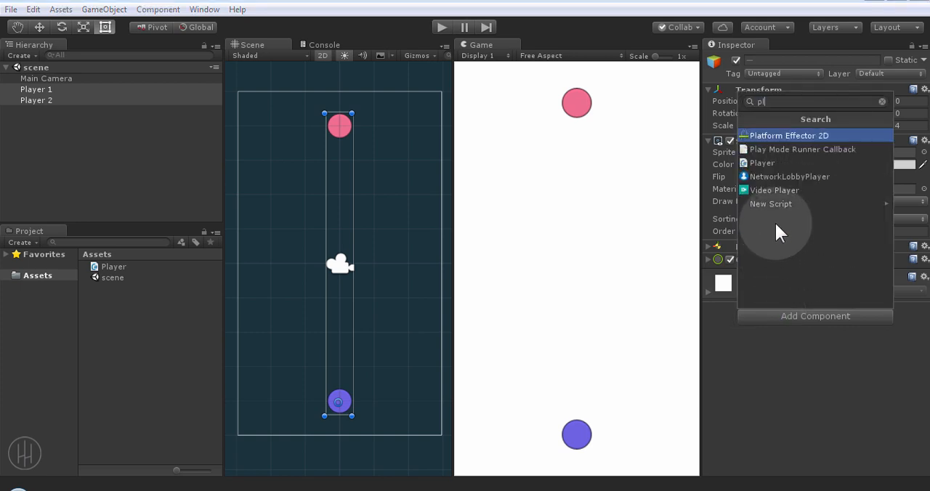
click(762, 164)
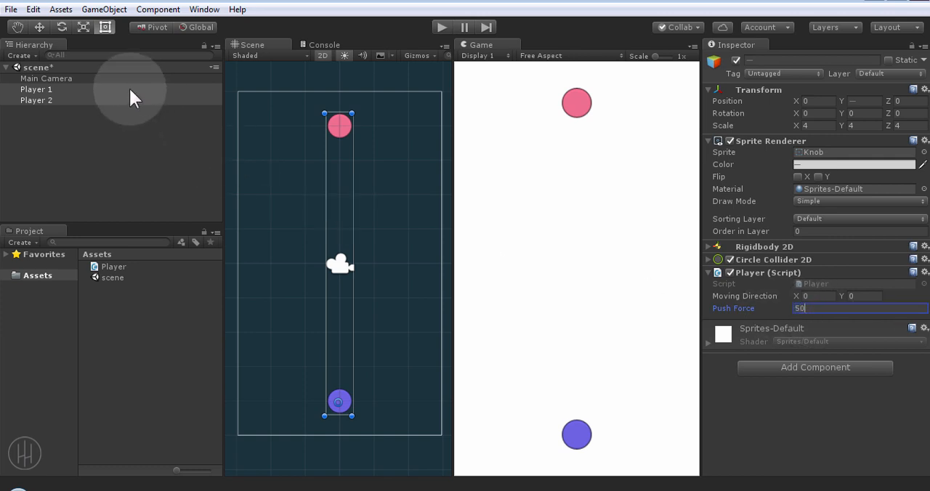
Step: Set the Moving Direction Y to -1 for Player 1 and to 1 for Player 2
click(47, 88)
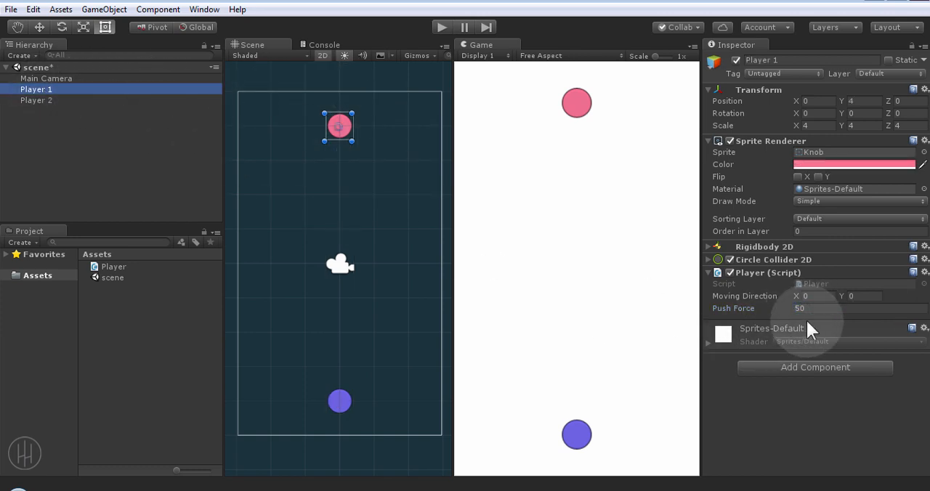
click(859, 296)
text(-1)
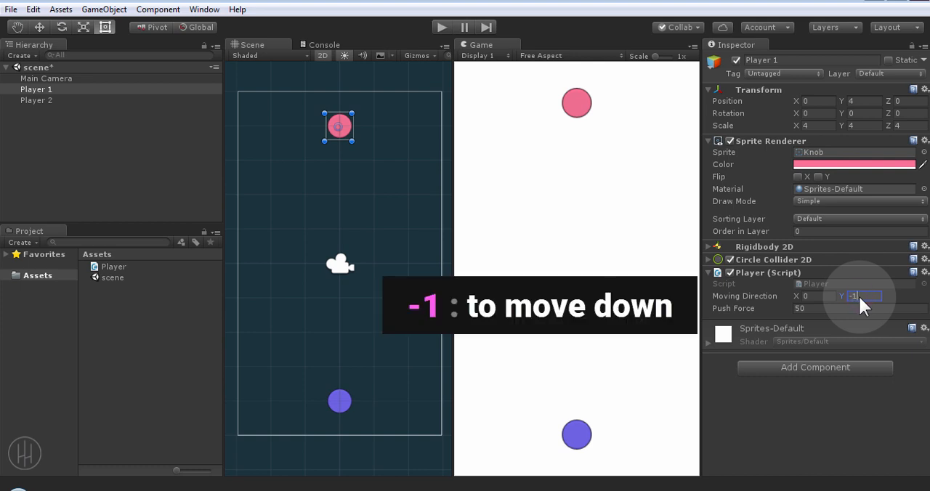
click(151, 99)
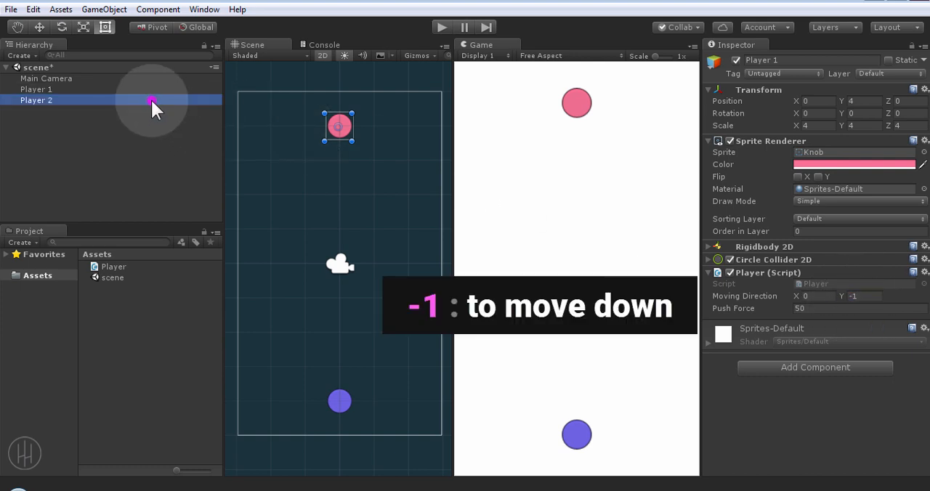
click(870, 296)
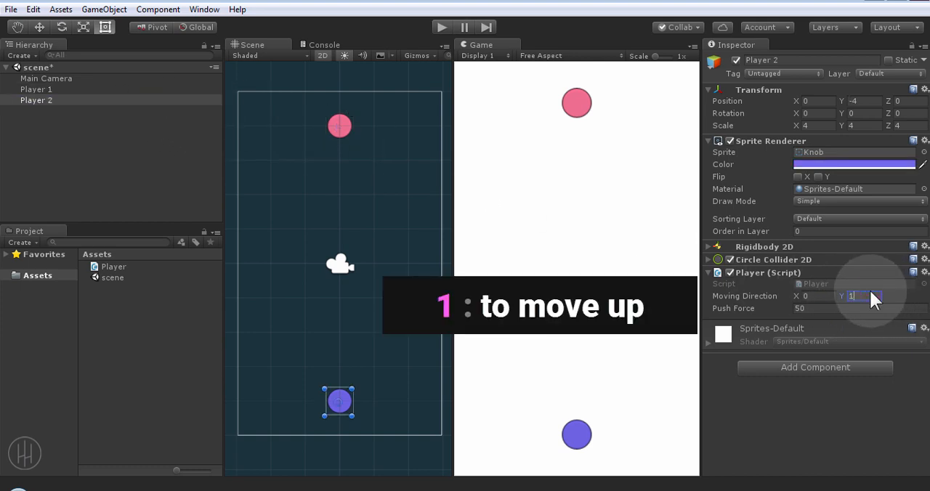
Step: Run the scene to check how both players move, and stop it
click(441, 27)
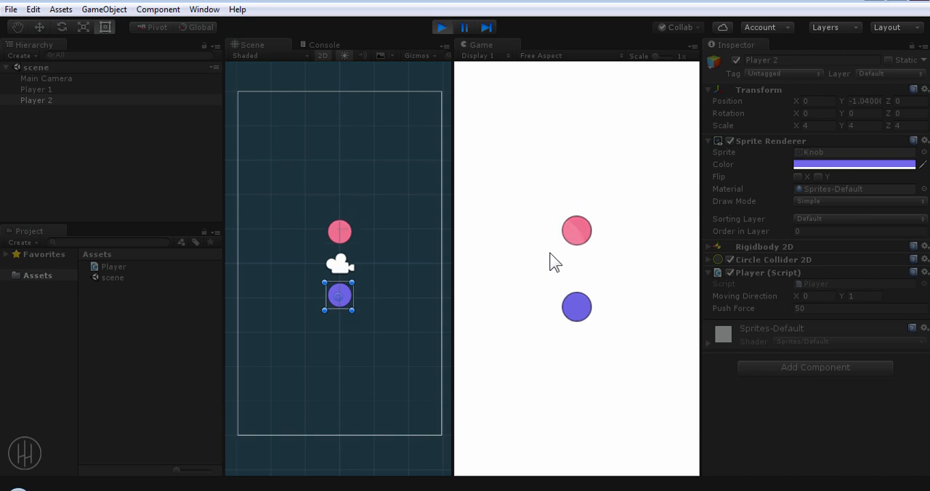
click(441, 27)
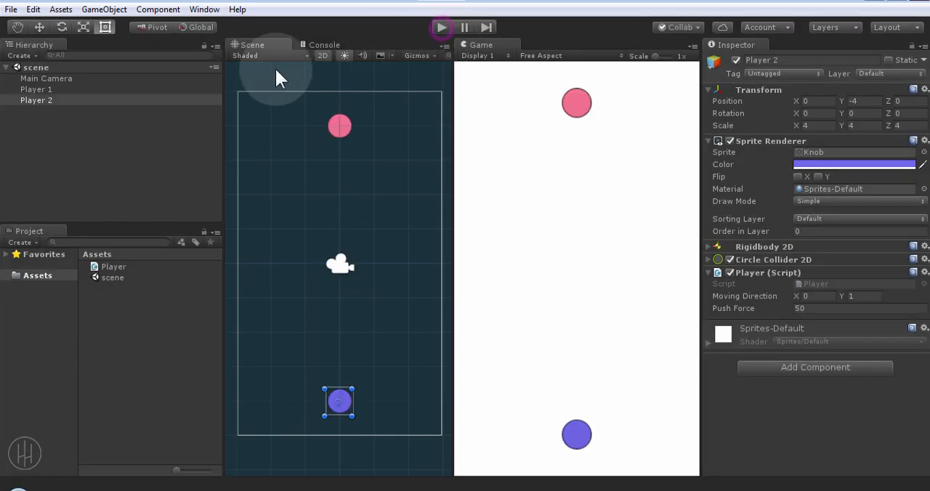
Step: Set the push force of both Player 1 and Player 2 to 70
shift+click(81, 89)
click(834, 306)
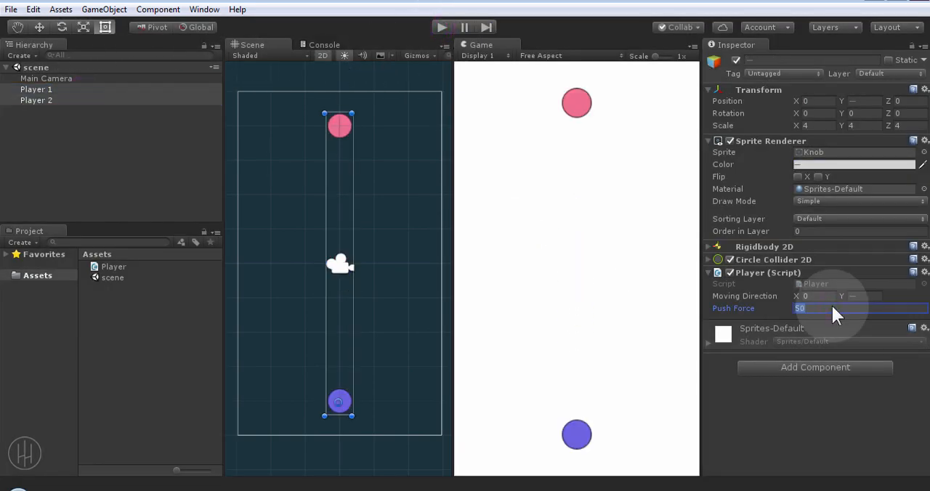
text(70)
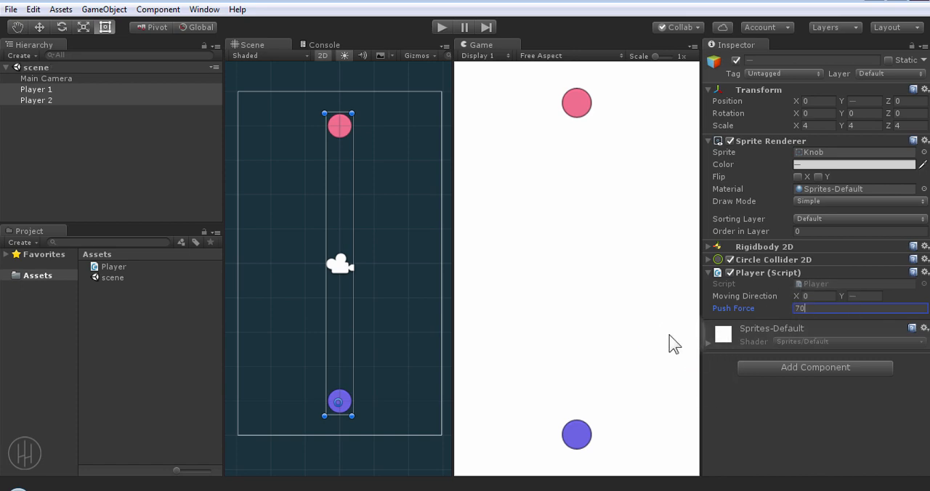
click(187, 197)
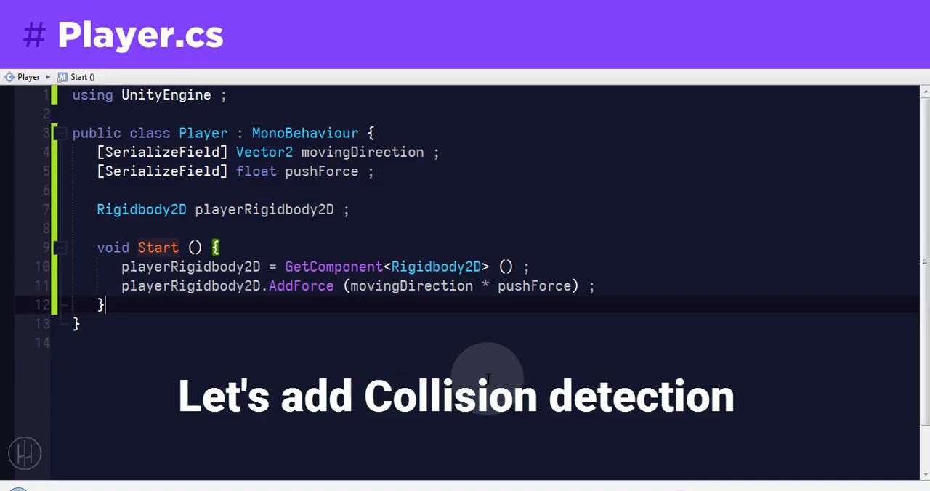
Step: Return to the Player script and add an empty OnCollisionEnter2D method with a Collision2D parameter below Start
key(Return)
key(Return)
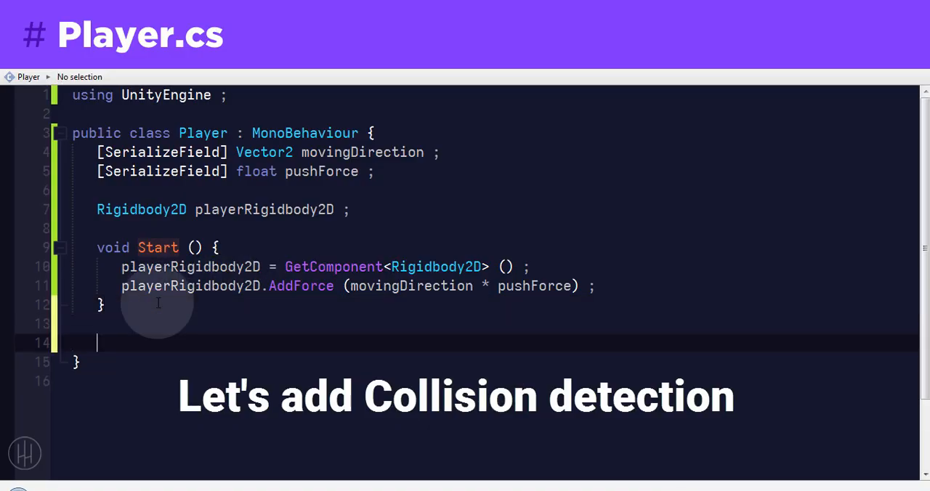
text(oncoll)
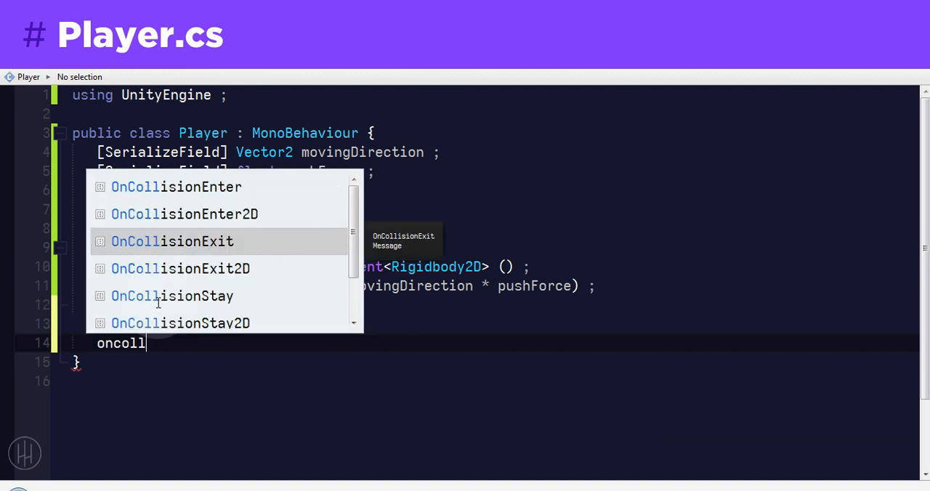
key(Up)
key(Return)
key(Return)
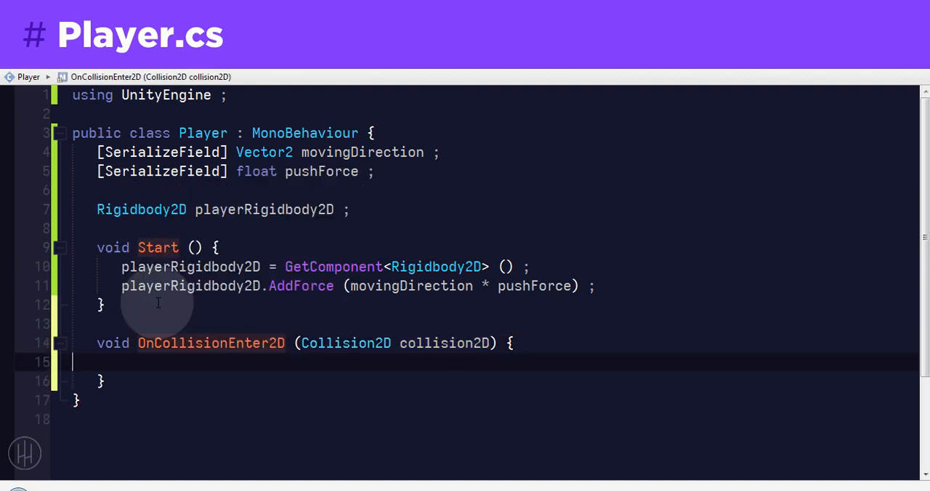
Step: In OnCollisionEnter2D, declare a Player variable otherPlayer assigned from collision2D.gameObject.GetComponent <Player> ()
double_click(462, 346)
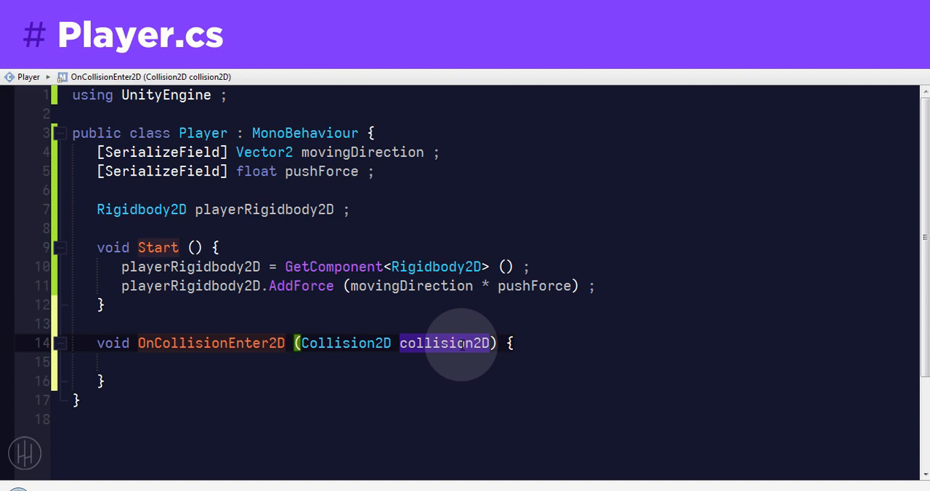
key(Down)
text(Player)
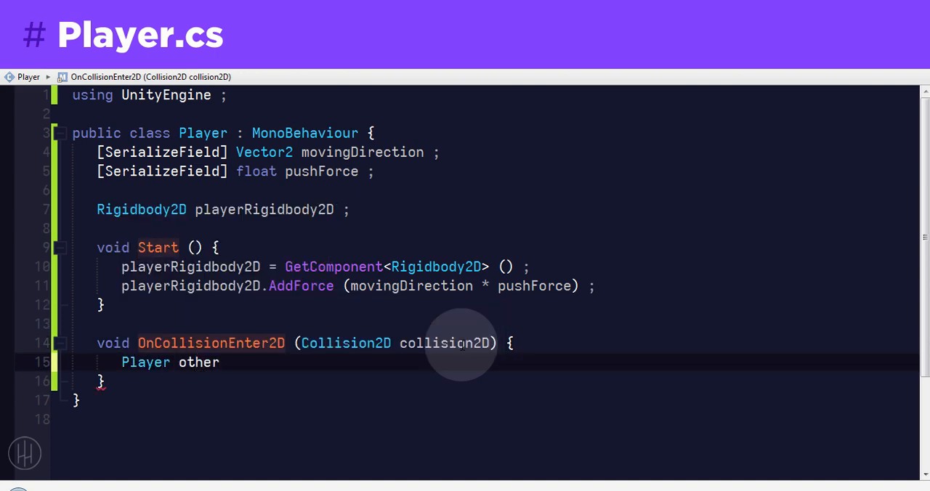
text( otherPlayer =)
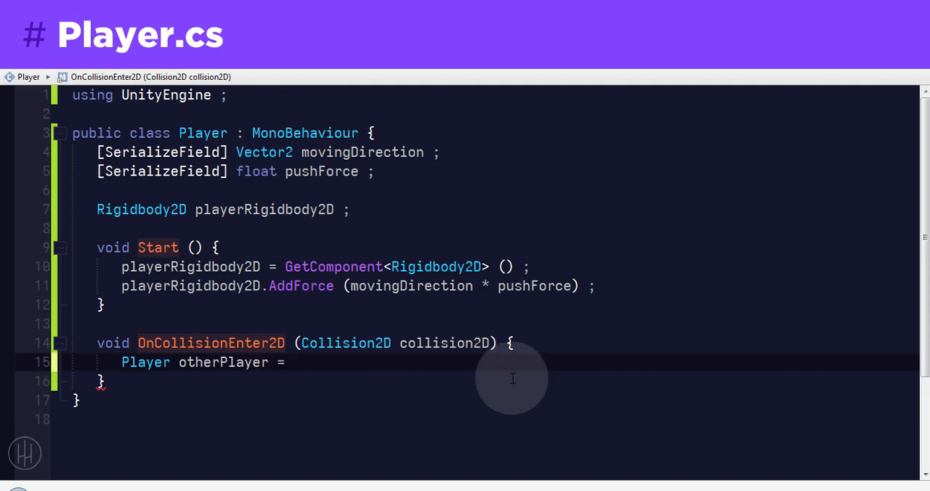
double_click(461, 343)
key(ctrl+c)
click(379, 357)
key(ctrl+v)
text(.g)
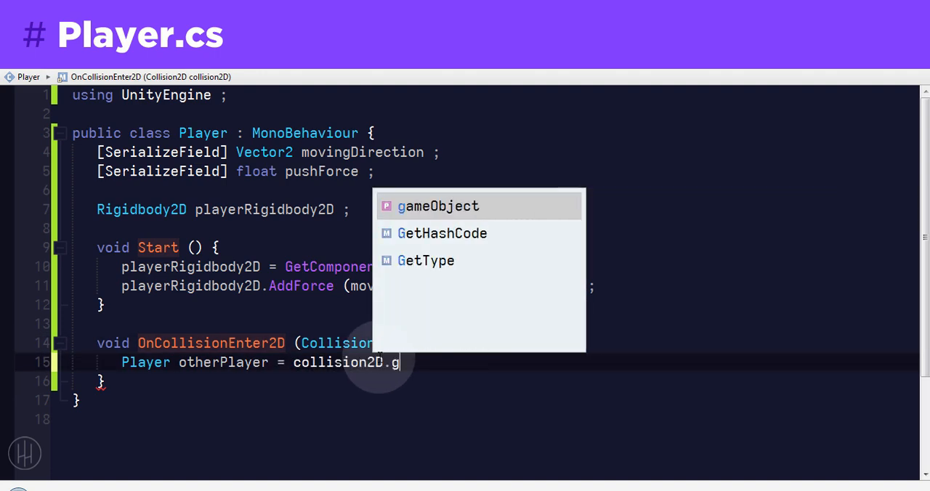
key(Return)
text(.)
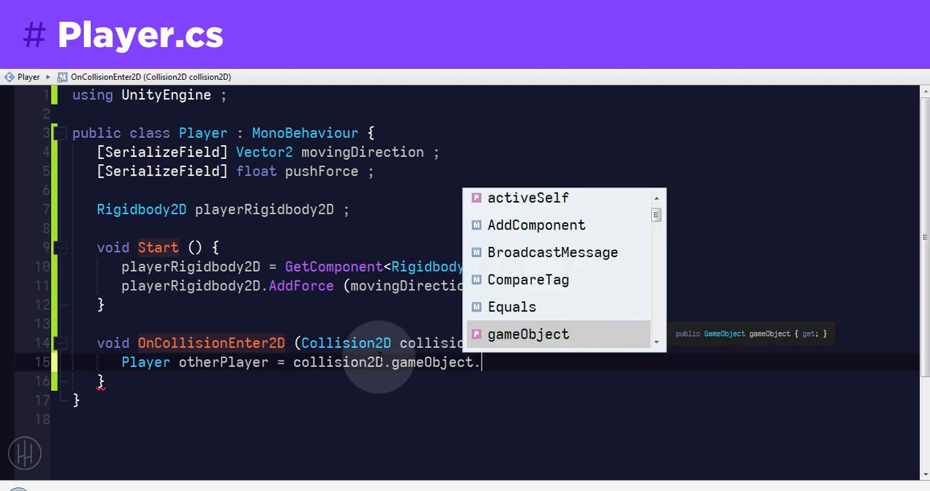
text(game)
key(Return)
text(w()
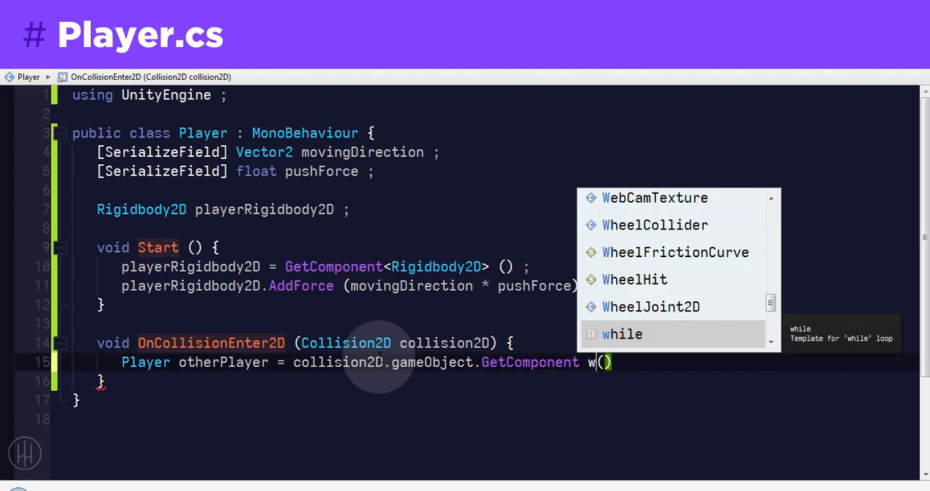
key(BackSpace)
text(<Player>)
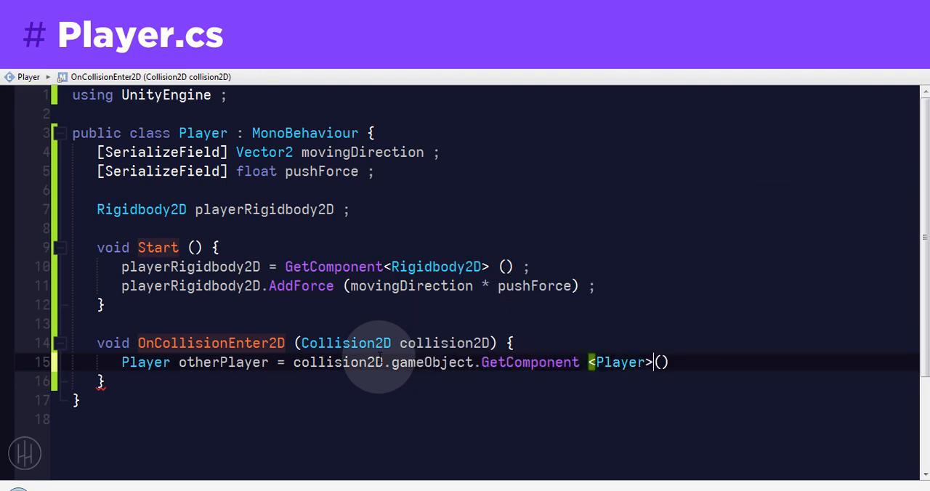
Step: Below the otherPlayer declaration, add an if (otherPlayer != null) block containing the comment "// hit other player"
key(Return)
text(i)
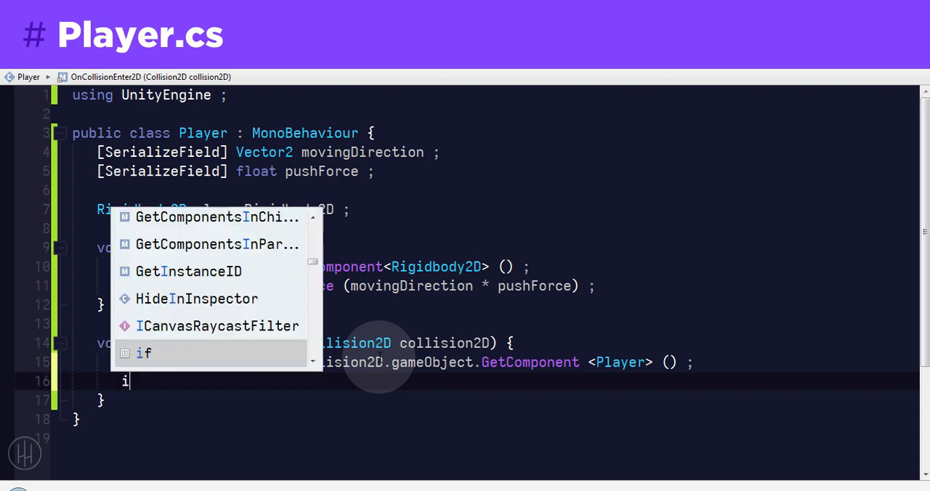
text(f (otherPlayer )
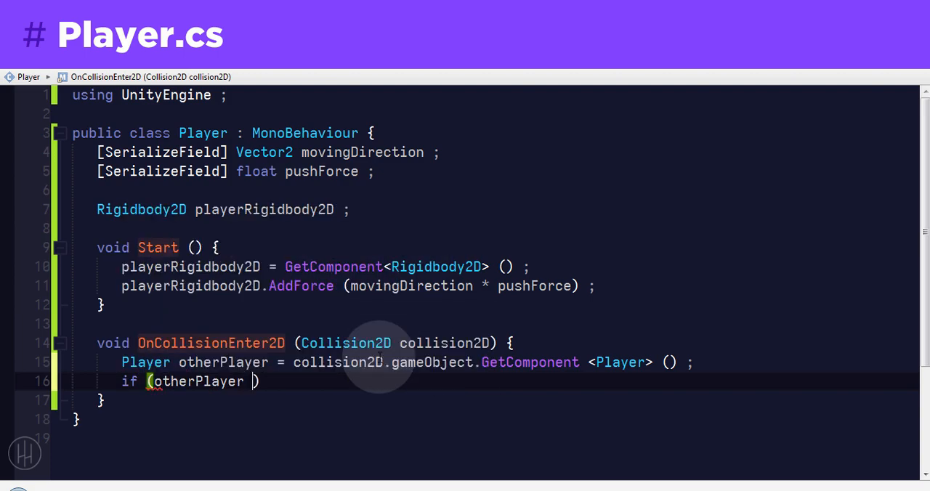
text(!= null){)
key(Return)
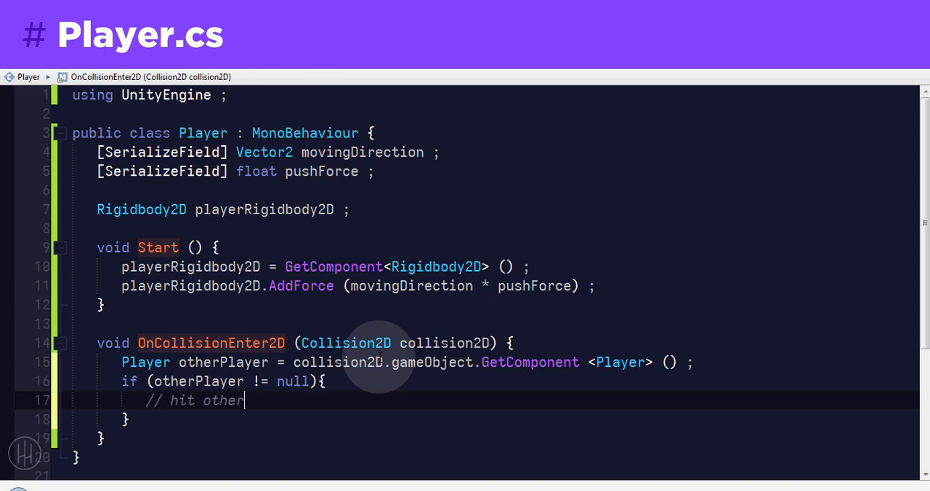
text(// hit other player)
click(244, 401)
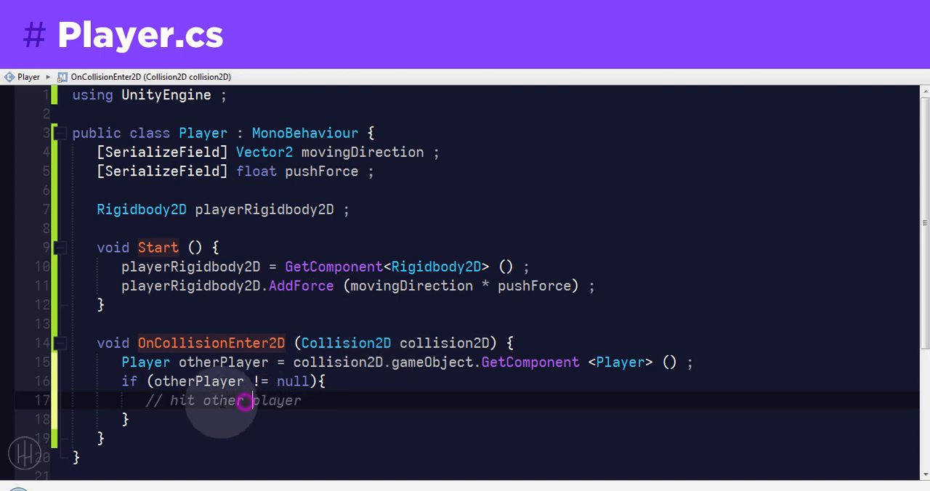
click(171, 401)
click(331, 405)
scroll(332, 393, down, 2)
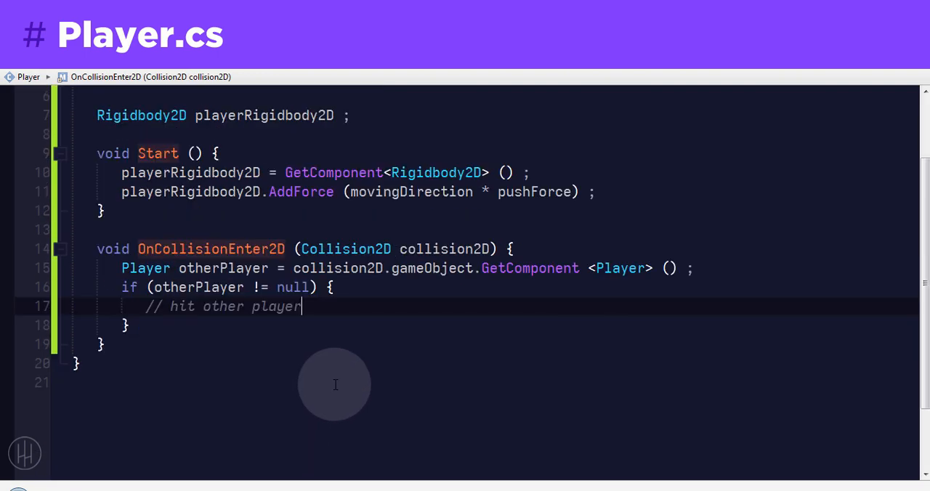
Step: Log the message "Hit" with Debug.Log under the comment in the null-check block
key(Return)
text(log)
key(Tab)
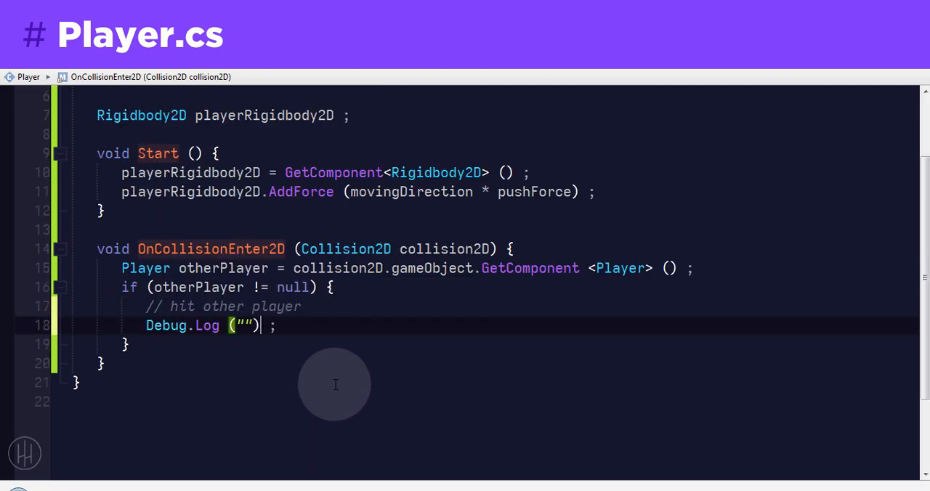
text(Hit)
click(363, 326)
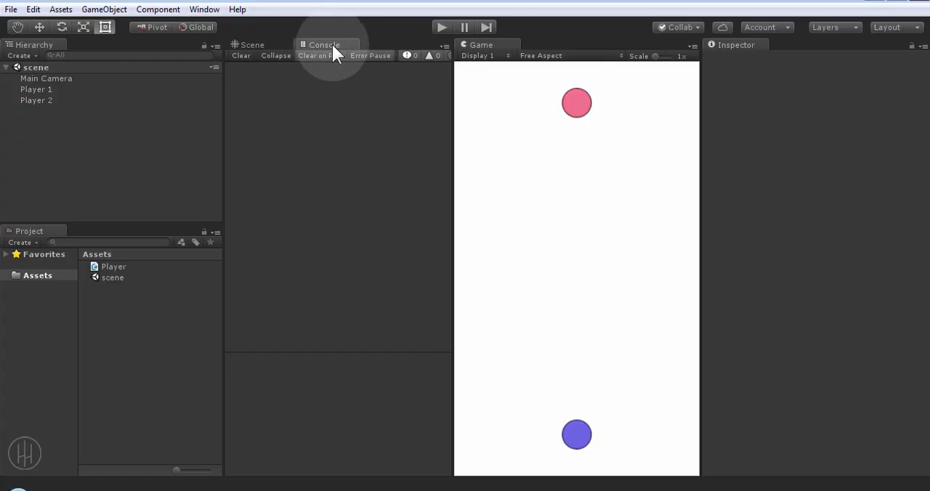
Step: Run the scene in Unity to inspect the collision log entries in the console, stop it and clear the console
click(440, 27)
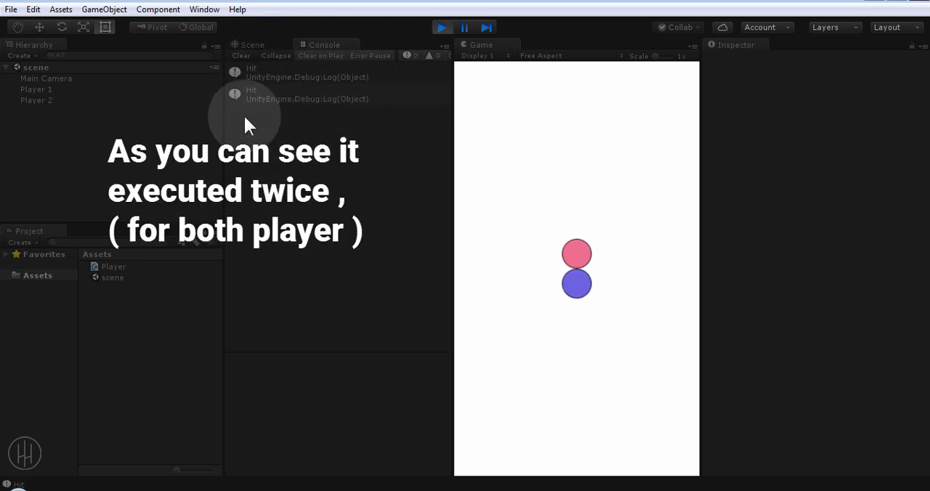
click(302, 72)
click(306, 95)
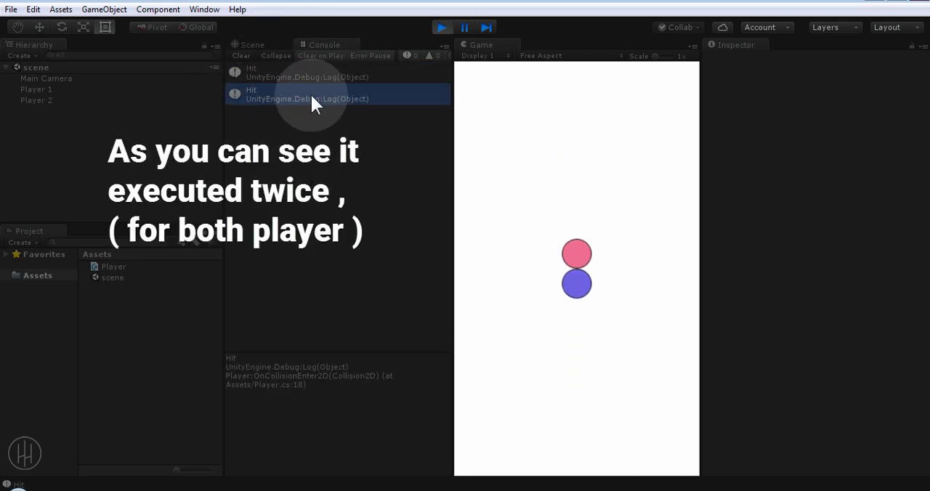
click(309, 74)
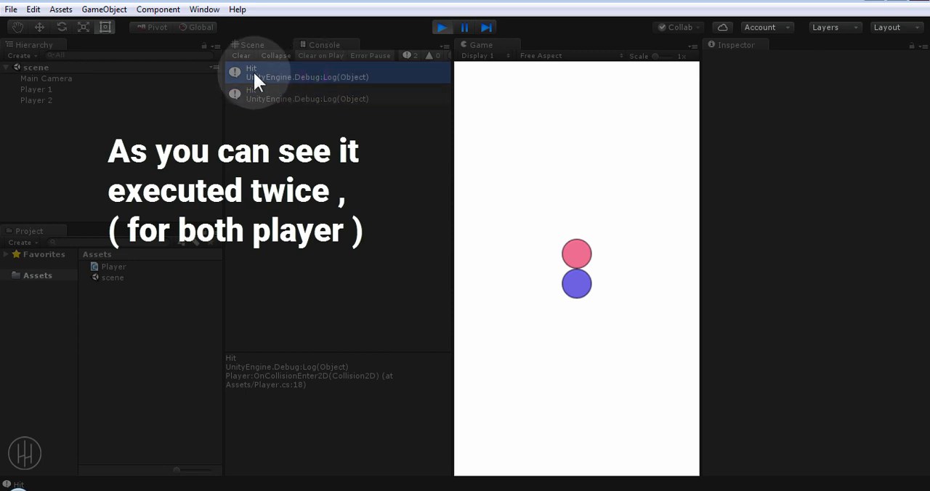
click(442, 27)
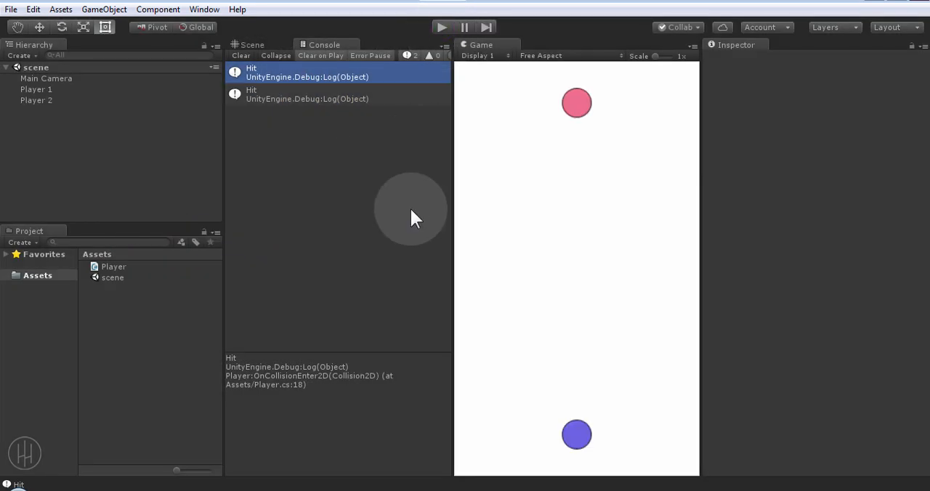
click(244, 56)
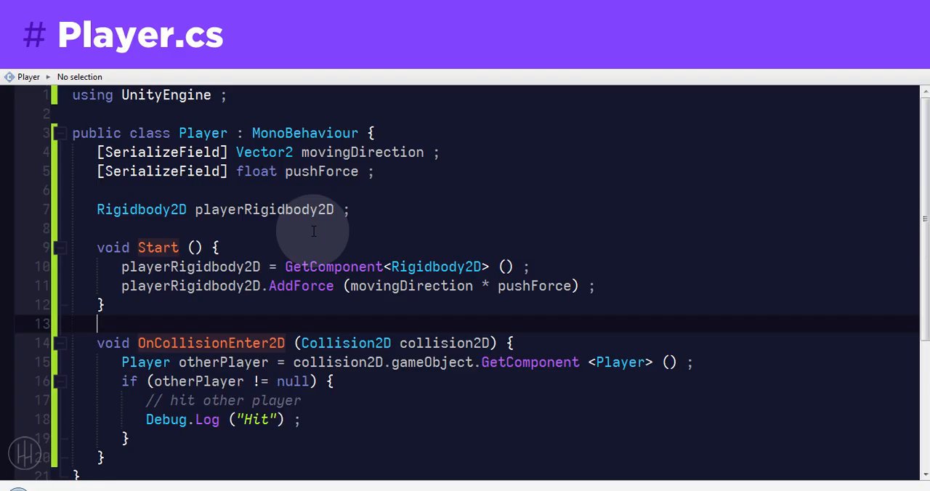
Step: Return to the Player script and declare a public int playerID below the pushForce field
click(380, 208)
click(379, 178)
key(Return)
key(Return)
text(p)
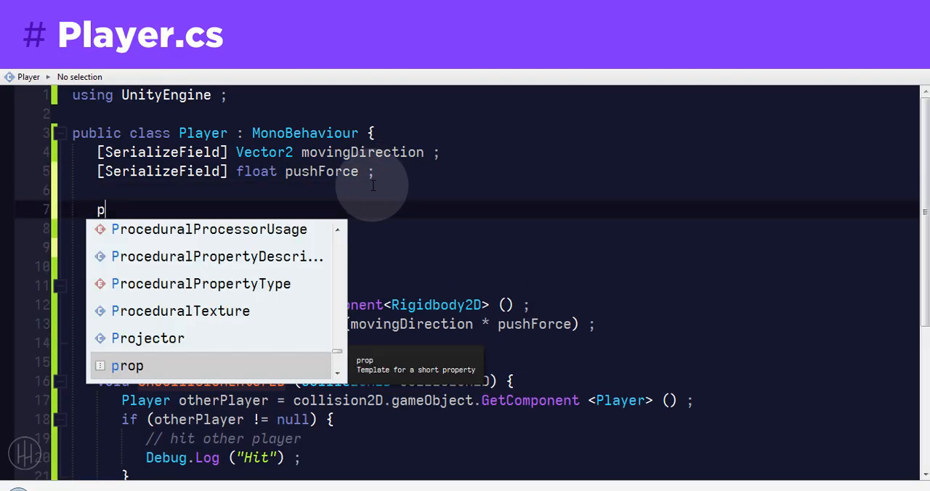
text(ublic int player)
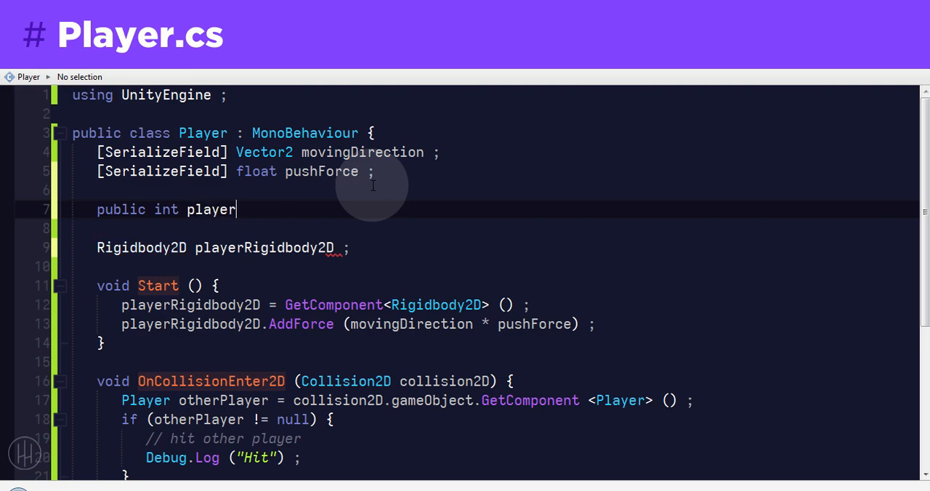
text(ID ;)
key(Return)
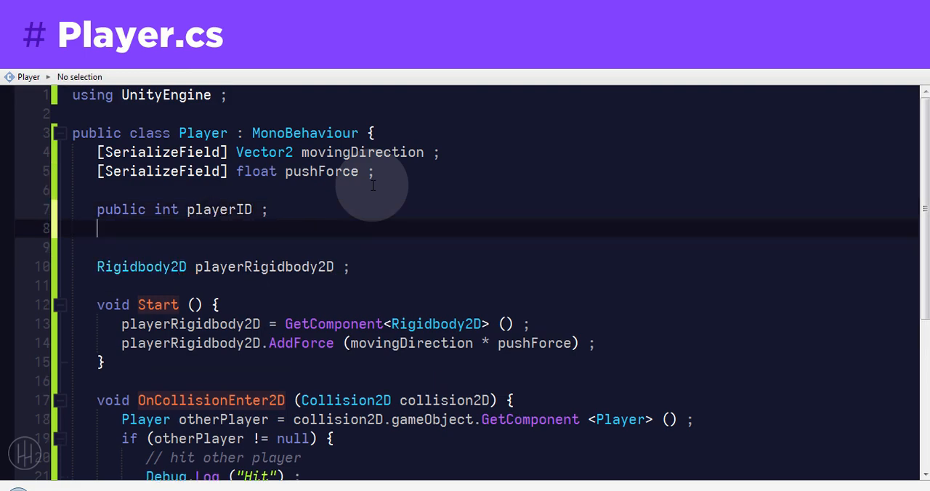
Step: Declare a static int playerIDGenerator initialized to 1 below playerID
text(p)
key(BackSpace)
text(static )
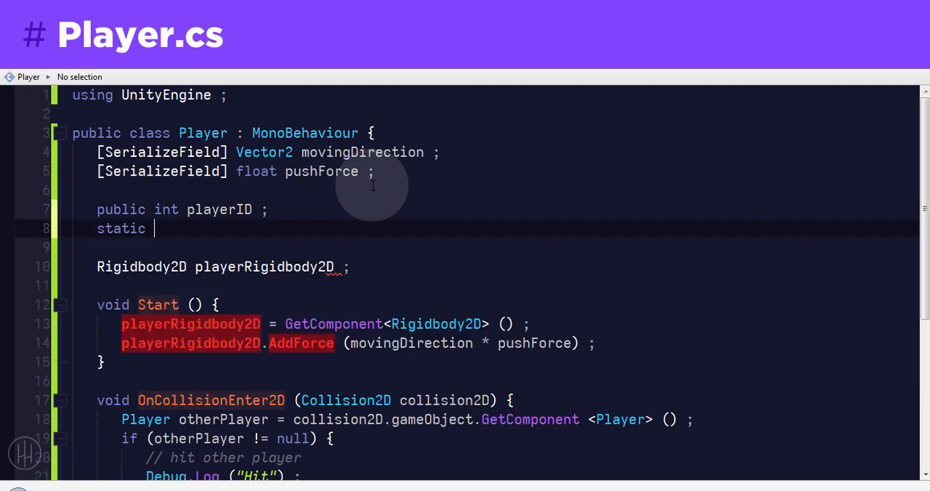
text(int player)
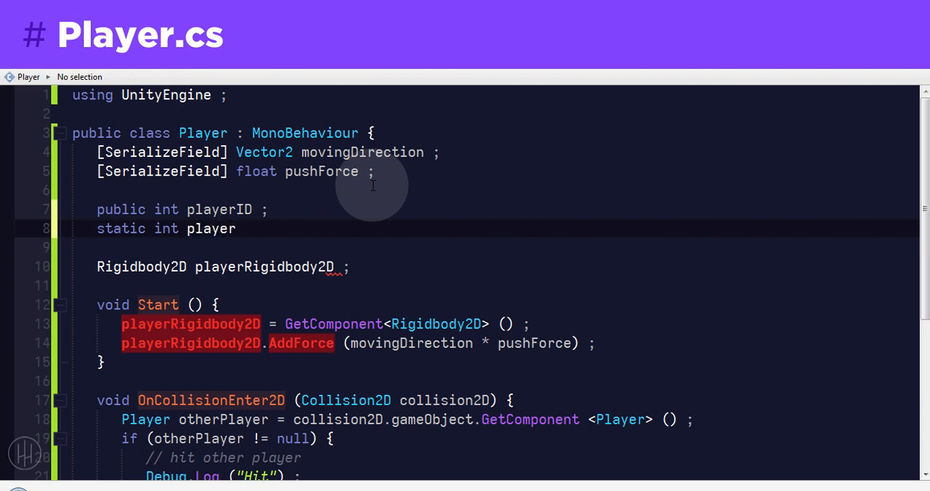
text(IDGene)
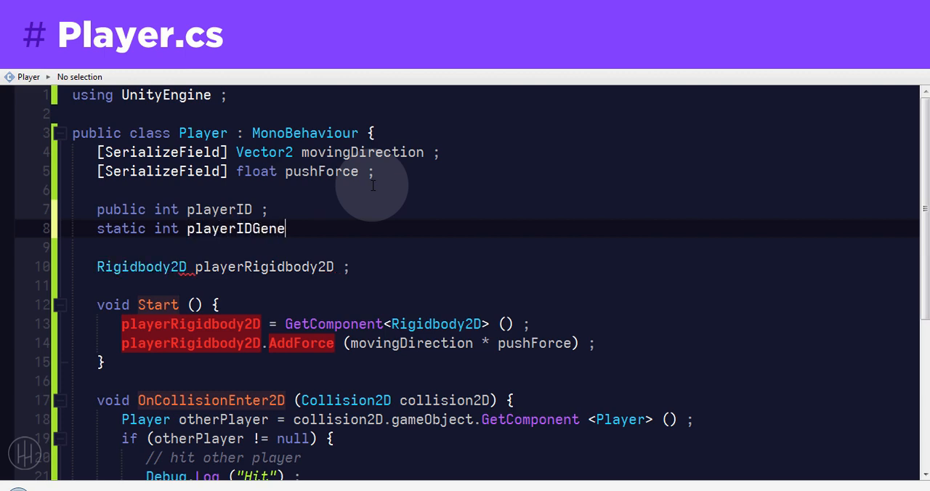
text(rator = 1 ;)
key(Left)
text(= 1)
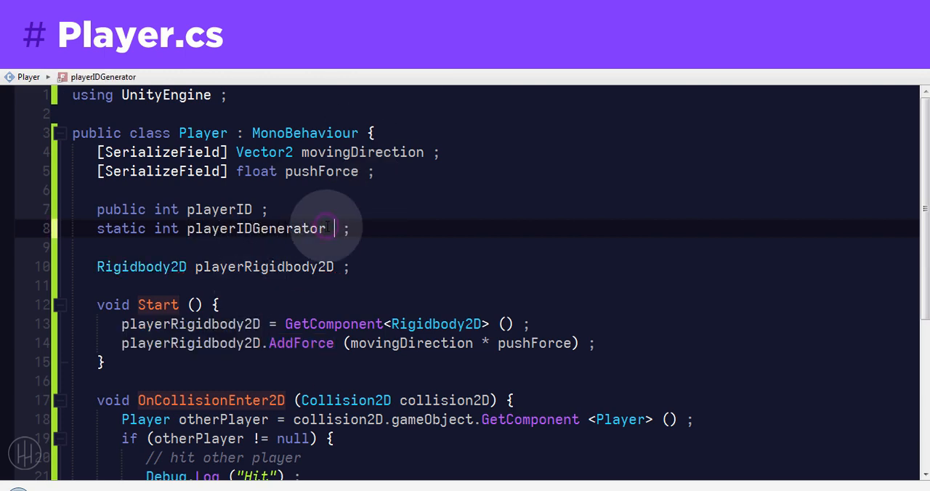
key(End)
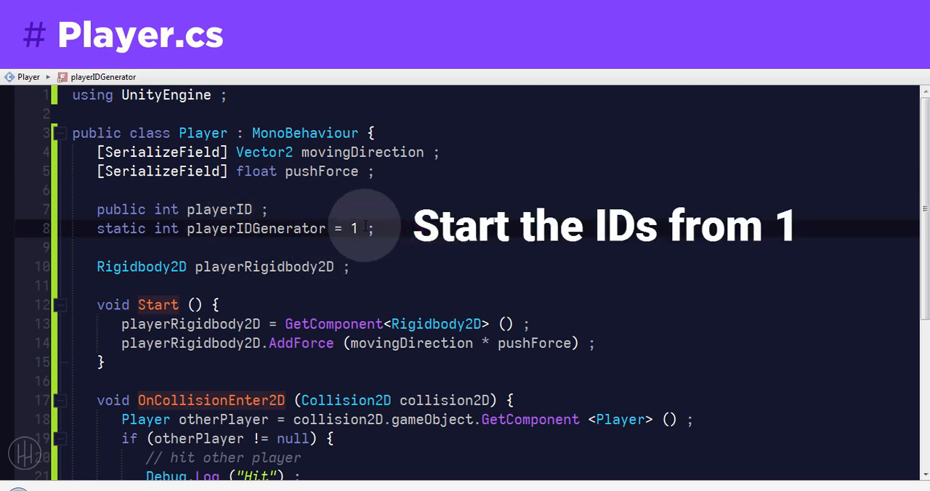
double_click(354, 229)
Step: At the beginning of the Start method, assign playerID = playerIDGenerator++ and leave a blank line after it
click(356, 305)
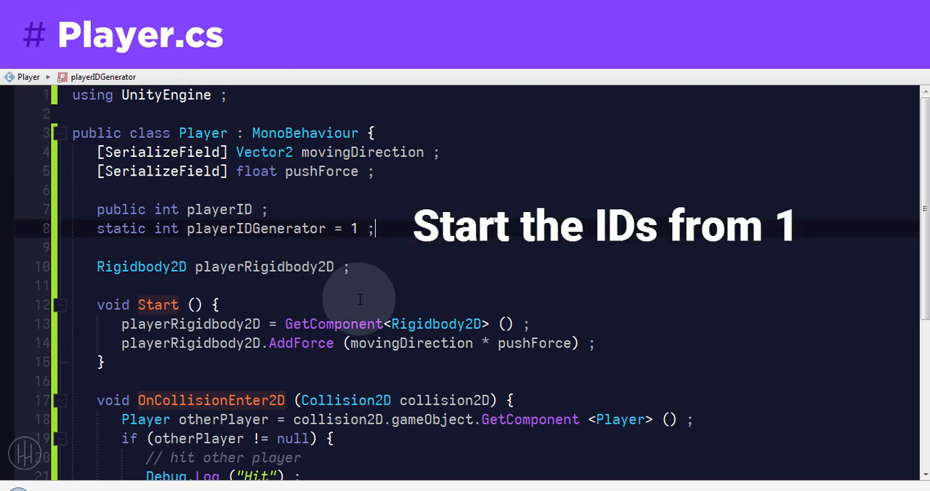
key(Return)
key(Return)
key(Up)
double_click(217, 209)
key(ctrl+c)
click(186, 320)
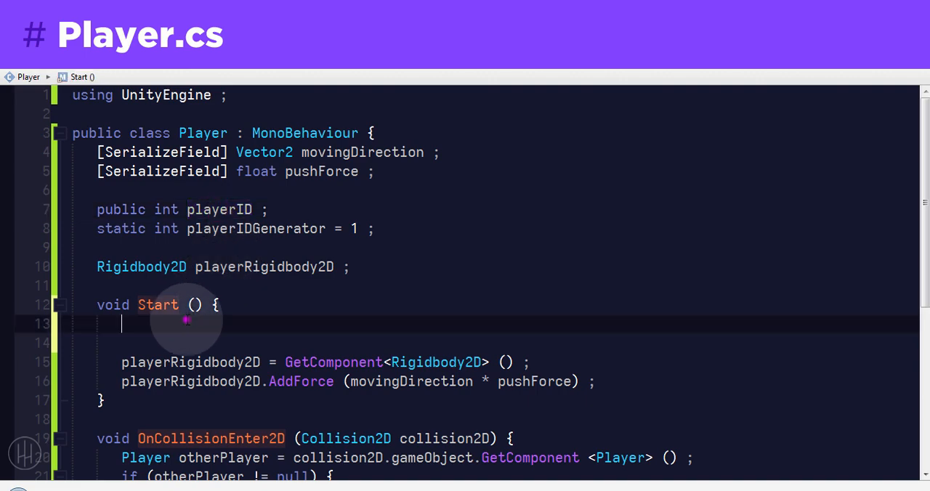
key(ctrl+v)
text(=)
double_click(269, 228)
key(ctrl+c)
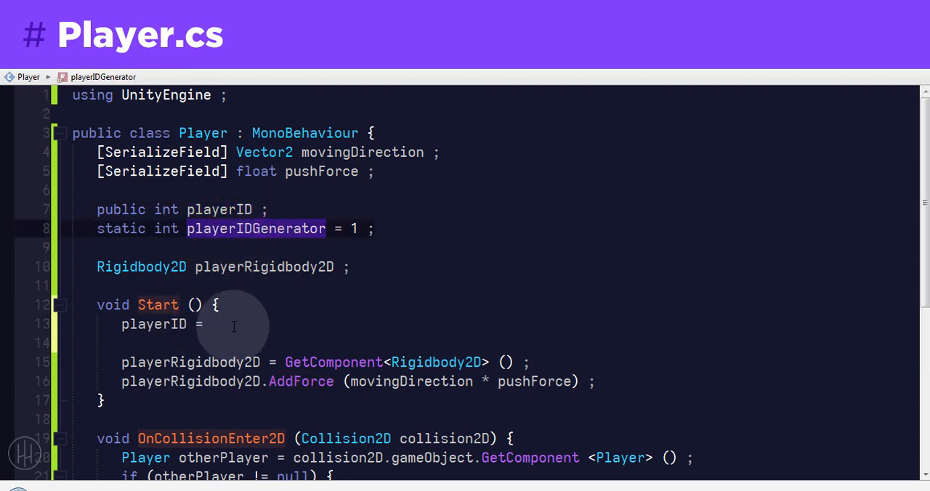
click(234, 325)
key(ctrl+v)
text(++ ;)
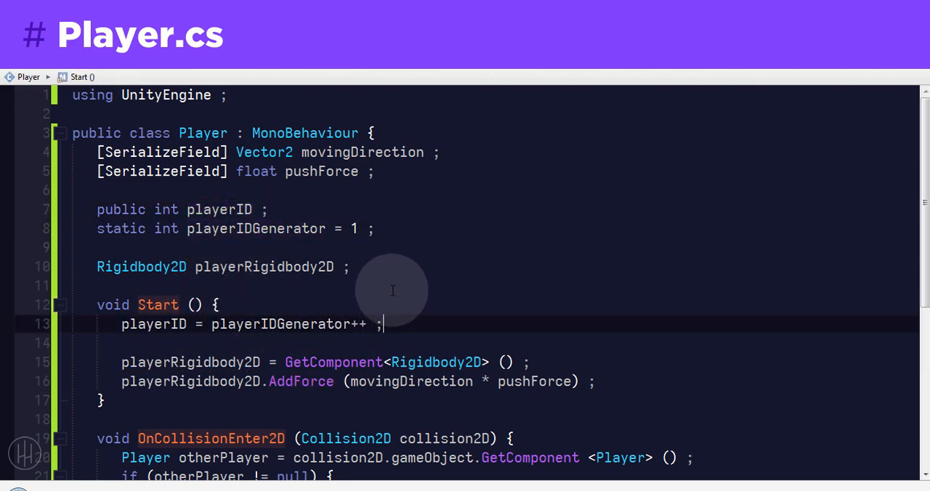
Step: In OnCollisionEnter2D, replace the existing log line with if (playerID > otherPlayer.playerID) followed by an indented Debug.Log ("Hit") ;
scroll(396, 291, down, 3)
drag(324, 368, 147, 374)
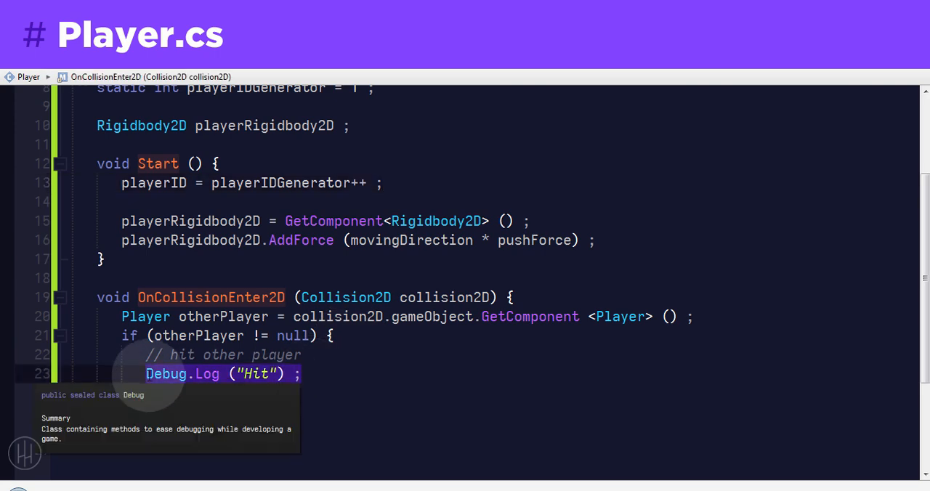
key(BackSpace)
text(if ()
text(playerID > )
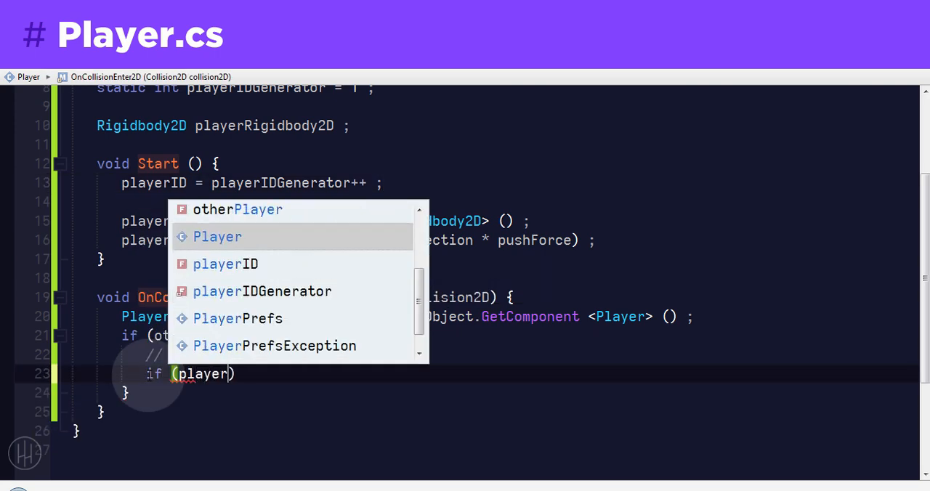
text(otherPlayer.playerID)
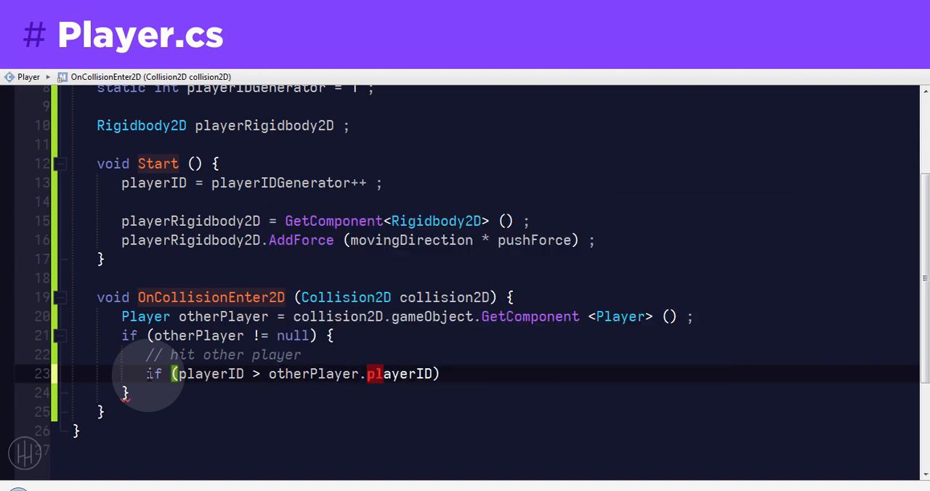
key(Return)
text(Debug.Log ("H)
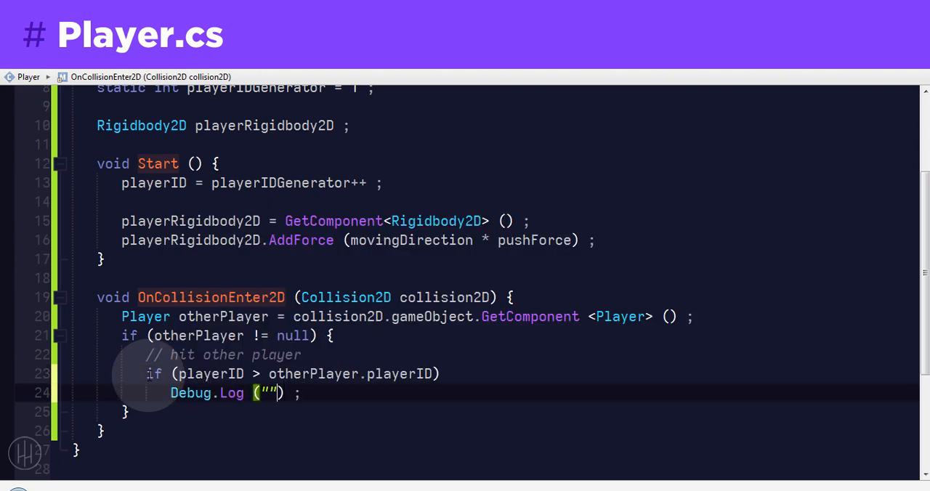
text(it)
drag(143, 373, 350, 390)
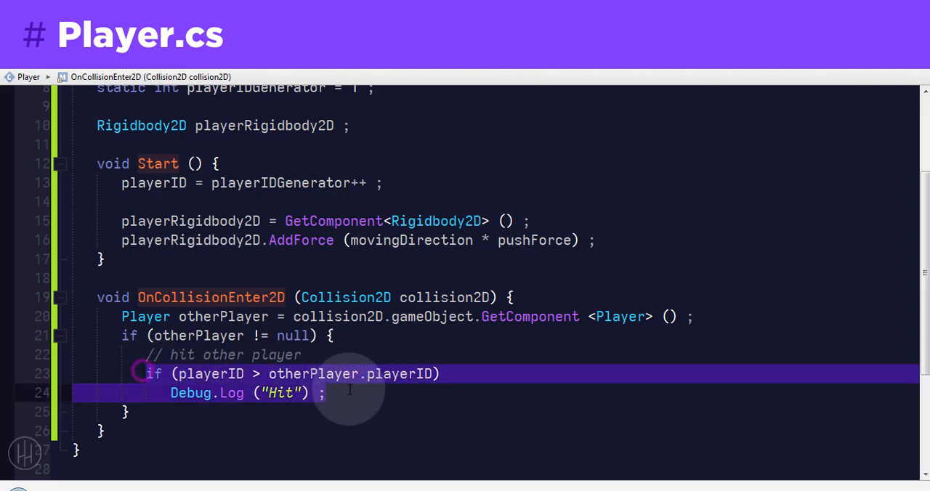
click(335, 418)
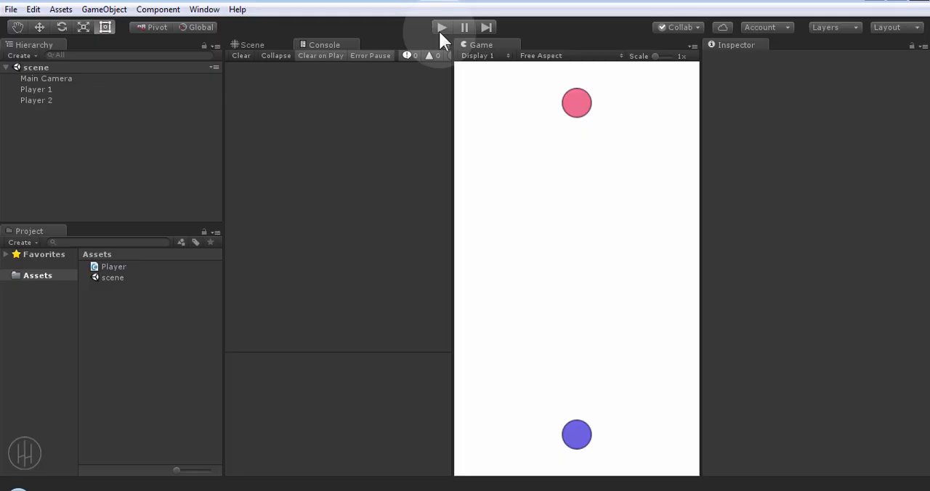
Step: Run the scene in Unity, inspect the console log and the Player ID values of Player 2 and Player 1, and stop it
click(441, 28)
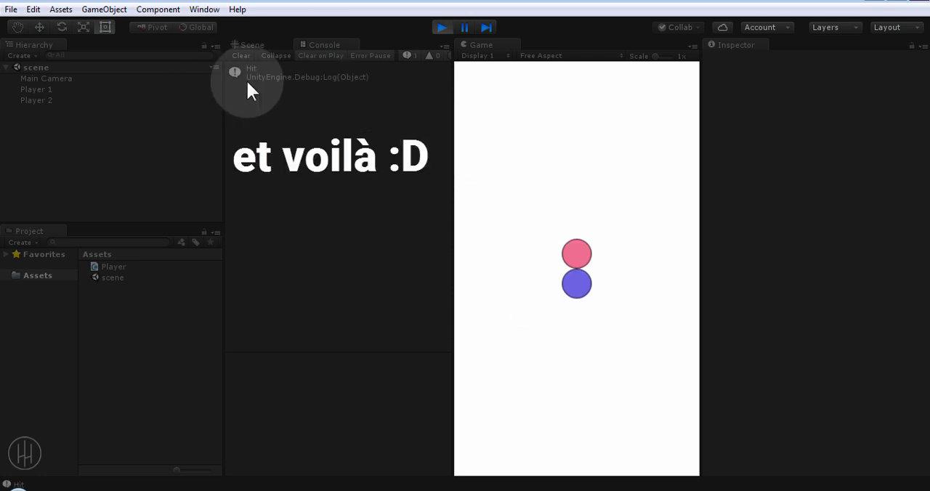
click(45, 97)
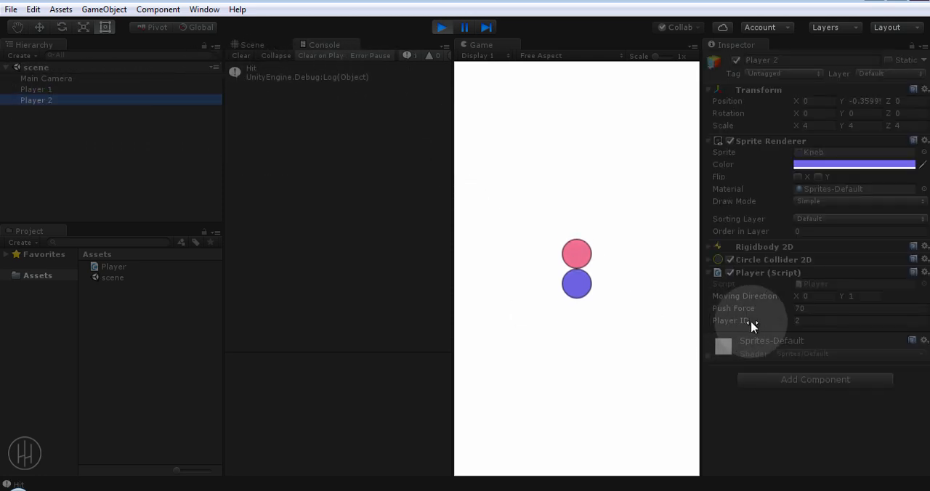
click(88, 88)
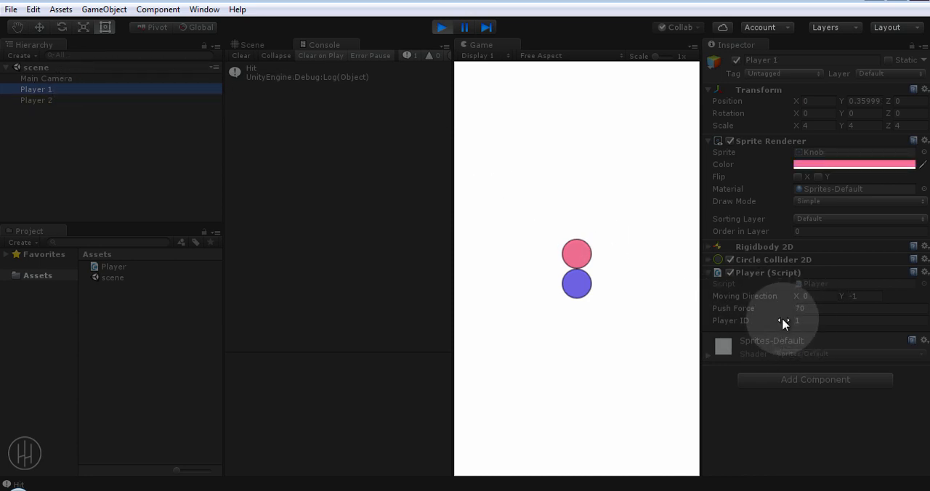
click(440, 28)
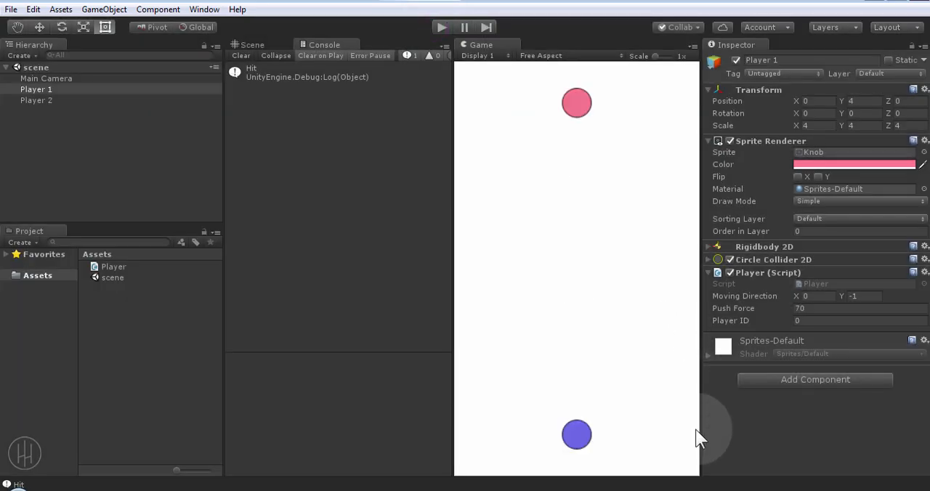